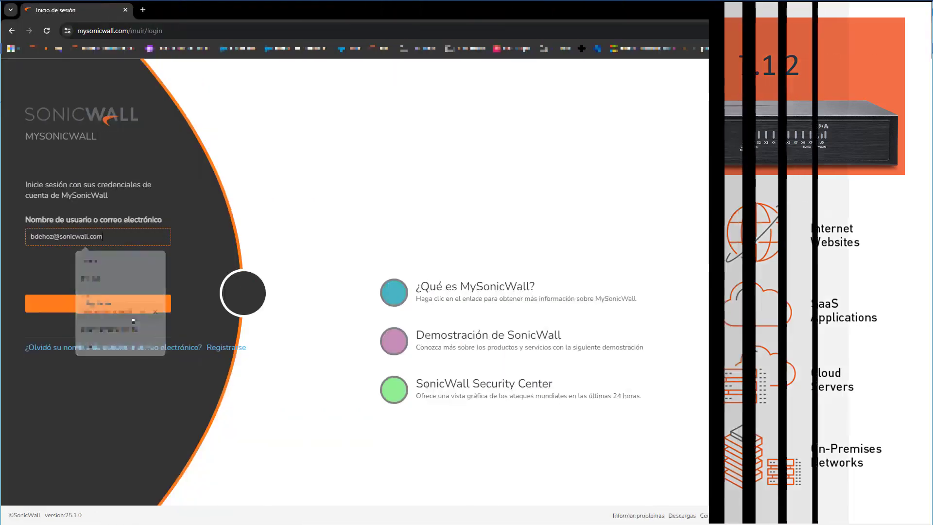
# Step: Advance the MySonicWall sign-in past the username to the password step
pyautogui.click(107, 305)
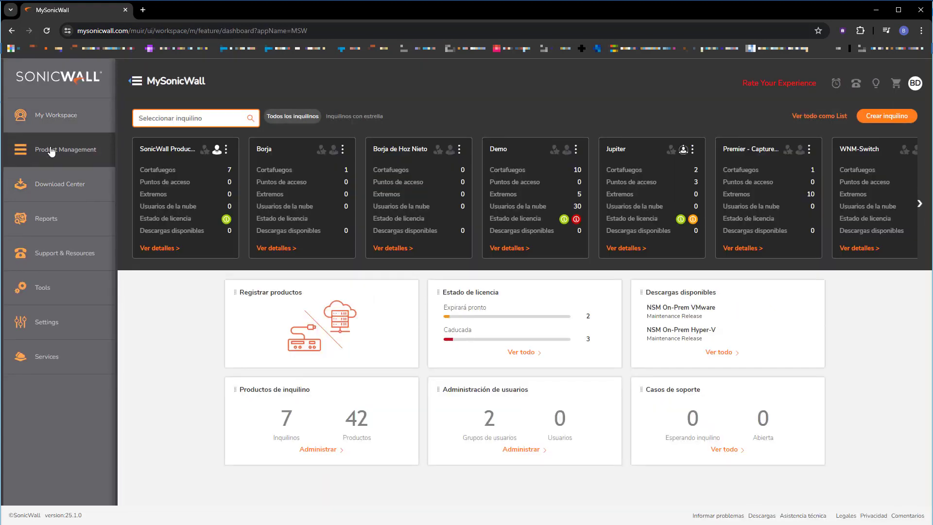
# Step: Start the Cloud Secure Edge free trial from Product Management's Free Trials list
pyautogui.click(51, 151)
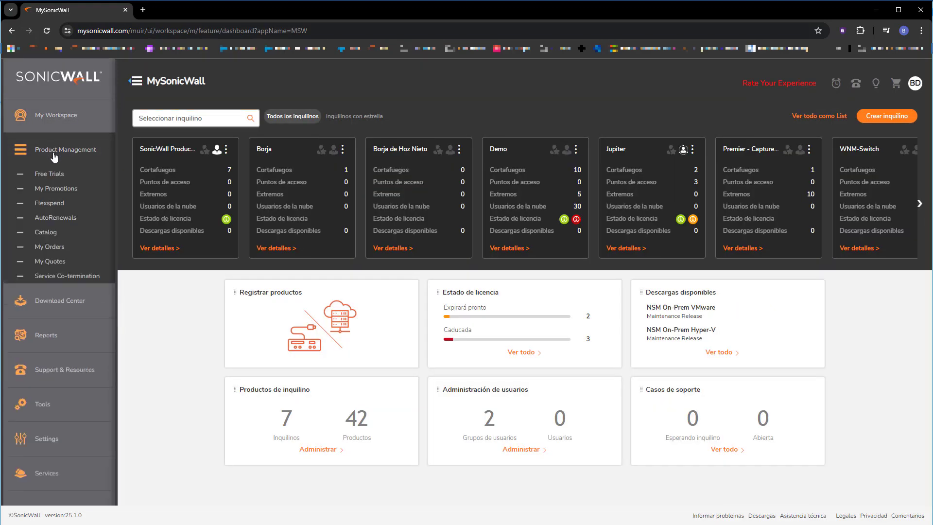
pyautogui.click(47, 175)
pyautogui.moveTo(240, 210)
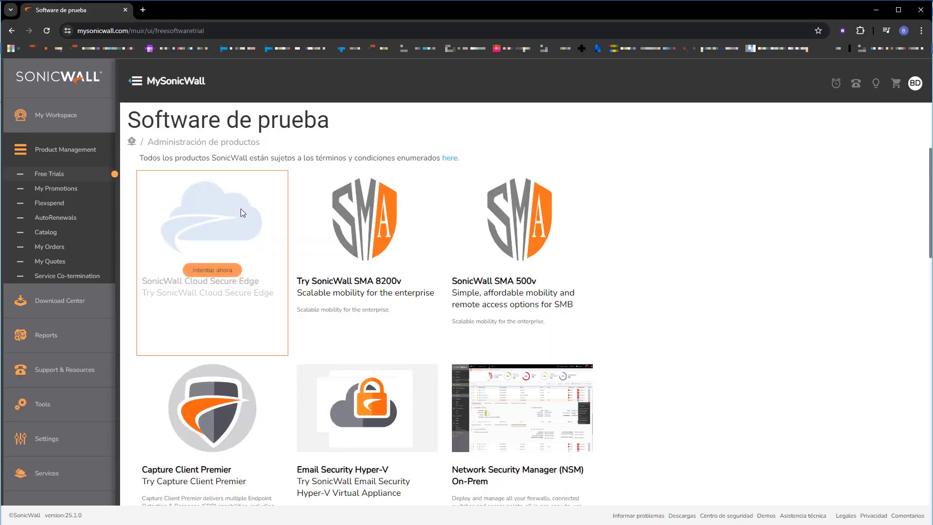
pyautogui.click(223, 271)
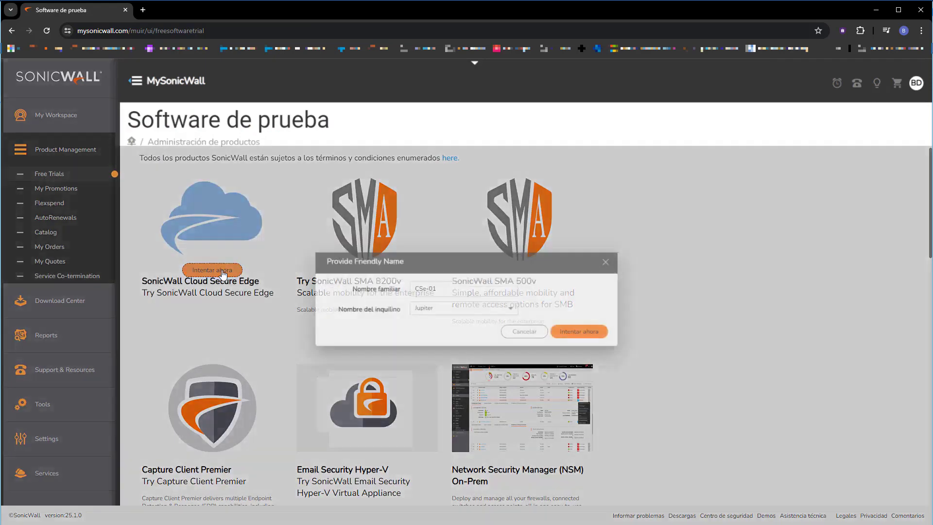
# Step: Fill in trial CSe-01 for tenant Jupiter, Frankfurt data center, edge name sonicspain.net, and submit
pyautogui.click(571, 326)
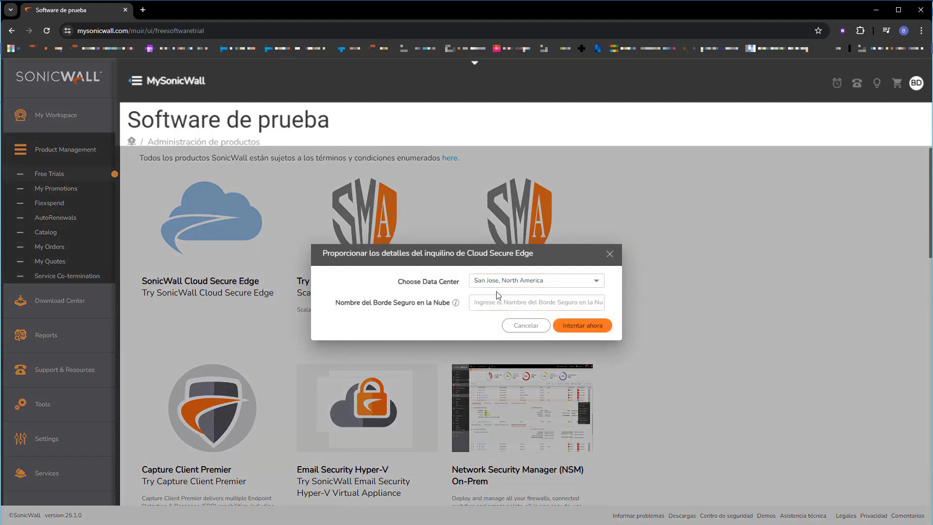
pyautogui.click(501, 282)
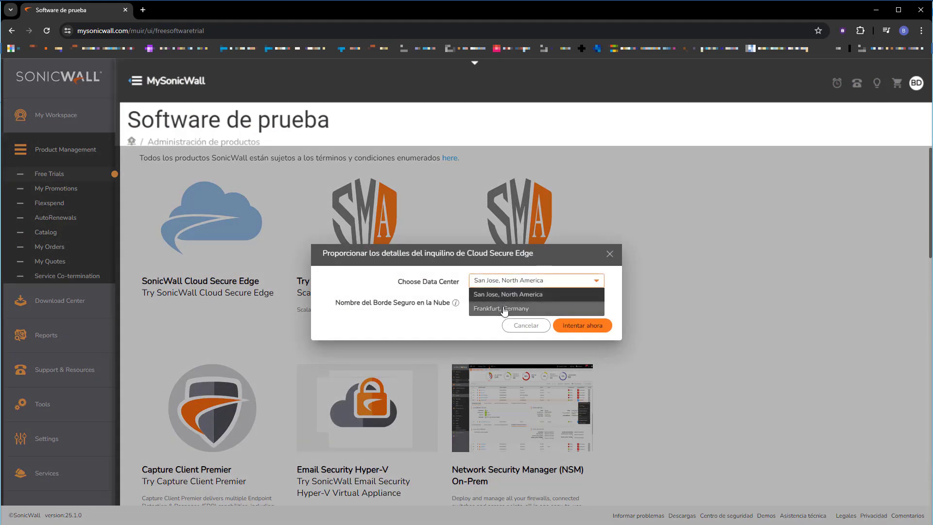
pyautogui.click(515, 308)
pyautogui.click(515, 302)
pyautogui.write('sonicspain')
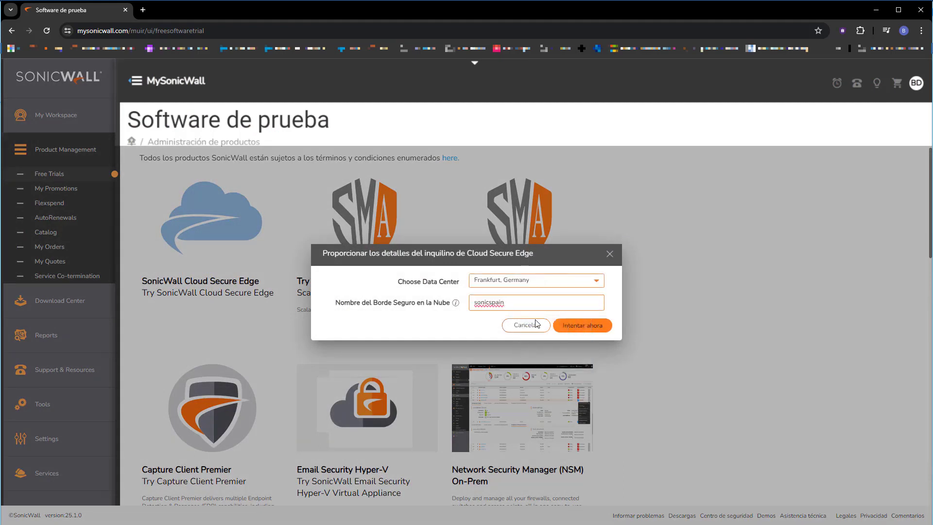
pyautogui.write('.net')
pyautogui.click(592, 330)
pyautogui.click(597, 328)
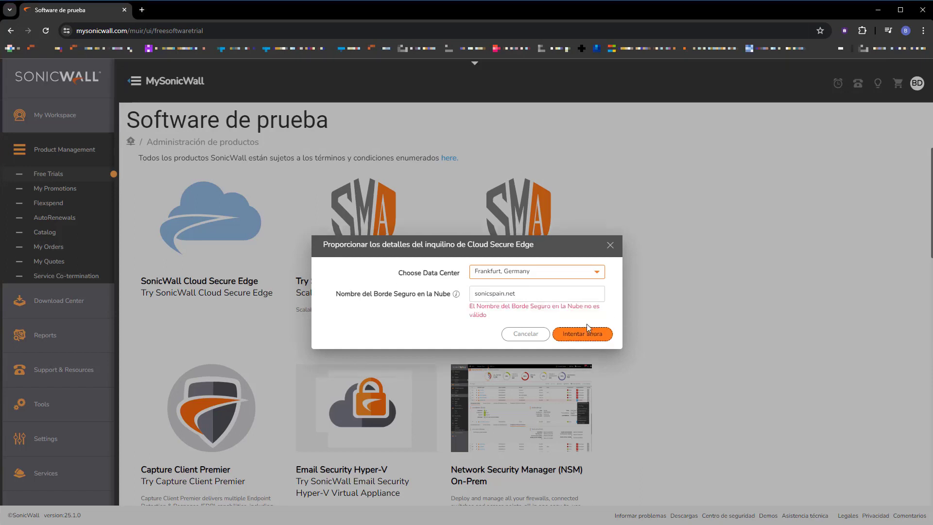
# Step: Fix the invalid edge name to sonicspainnet by removing the dot, and resubmit
pyautogui.click(504, 295)
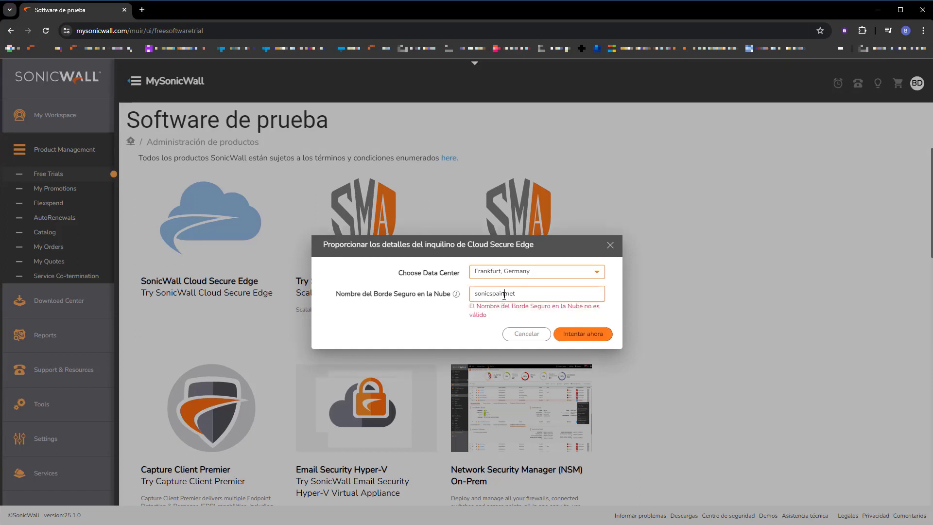
pyautogui.press('Delete')
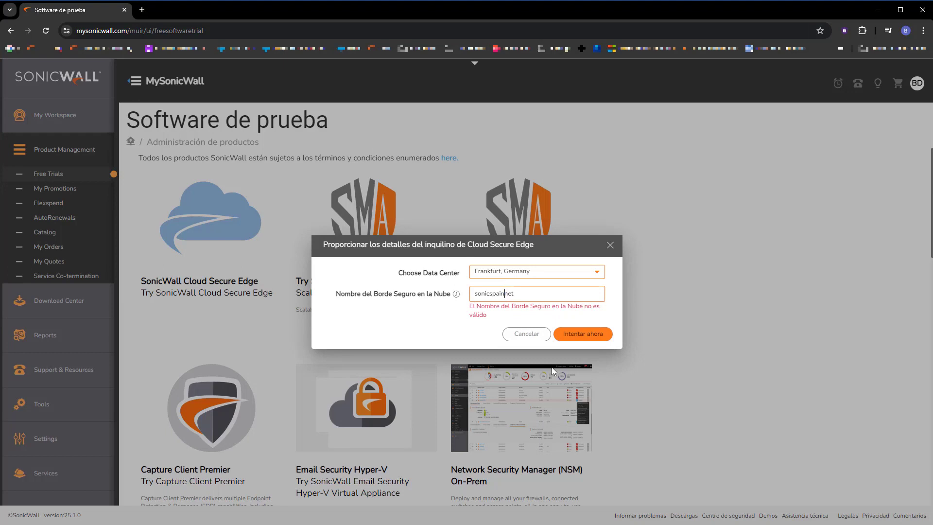
pyautogui.click(579, 336)
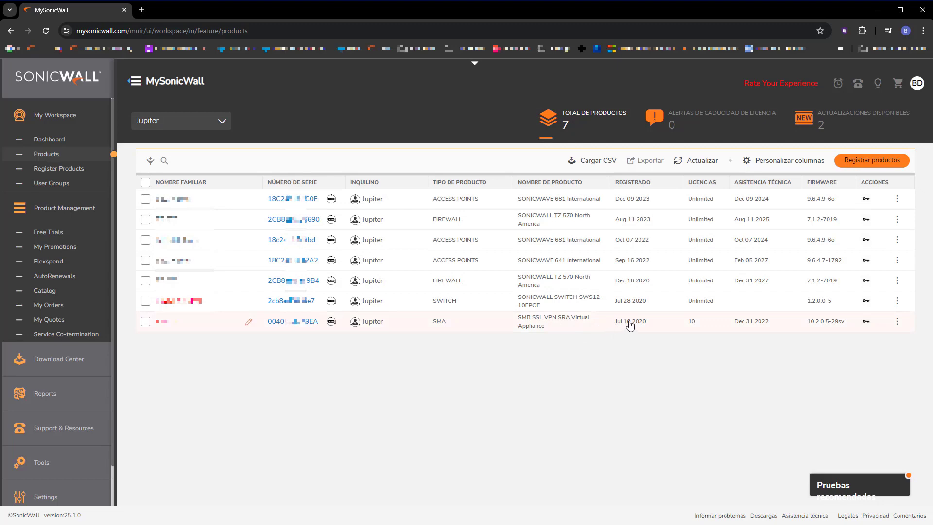
# Step: Refresh the Jupiter products so CSe-01 appears as the eighth product, then open Capture Security Center
pyautogui.click(706, 162)
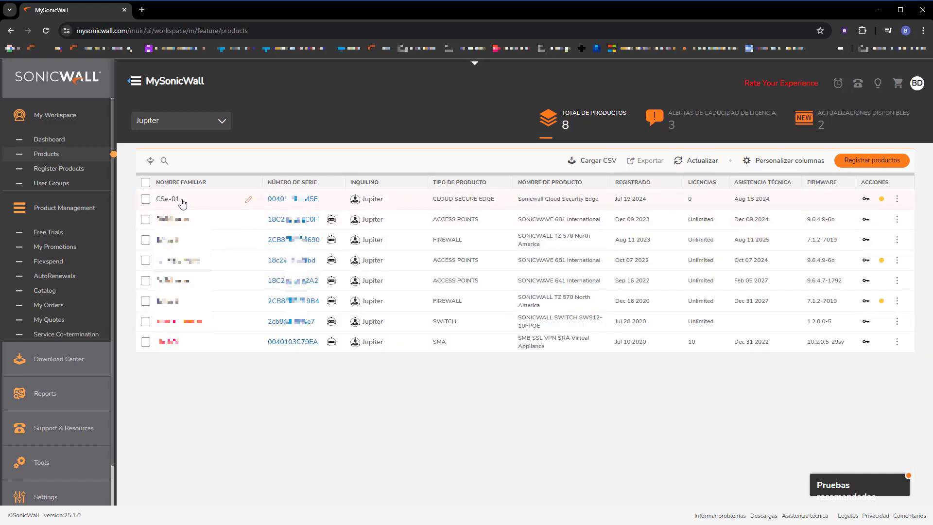
pyautogui.click(476, 65)
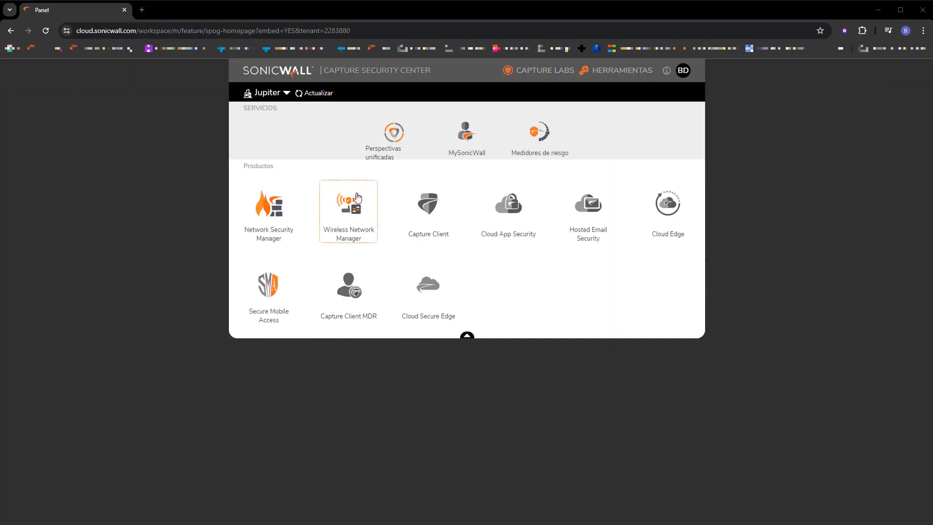
# Step: Refresh the Capture Security Center launcher list to reach the Cloud Secure Edge console
pyautogui.click(317, 93)
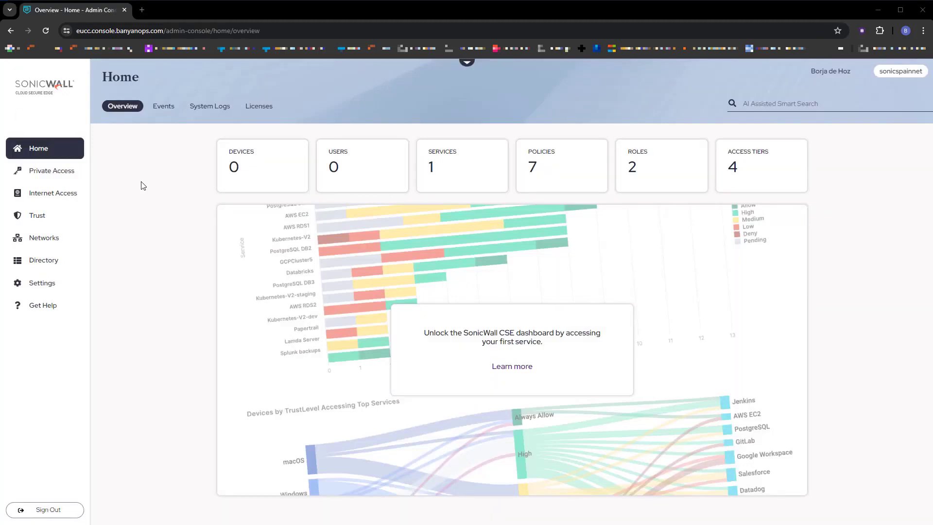
# Step: Log in as admin at 192.168.189.1 and confirm firmware SonicOS 7.1.2-7019 on the dashboard
pyautogui.hotkey('ctrl', 't')
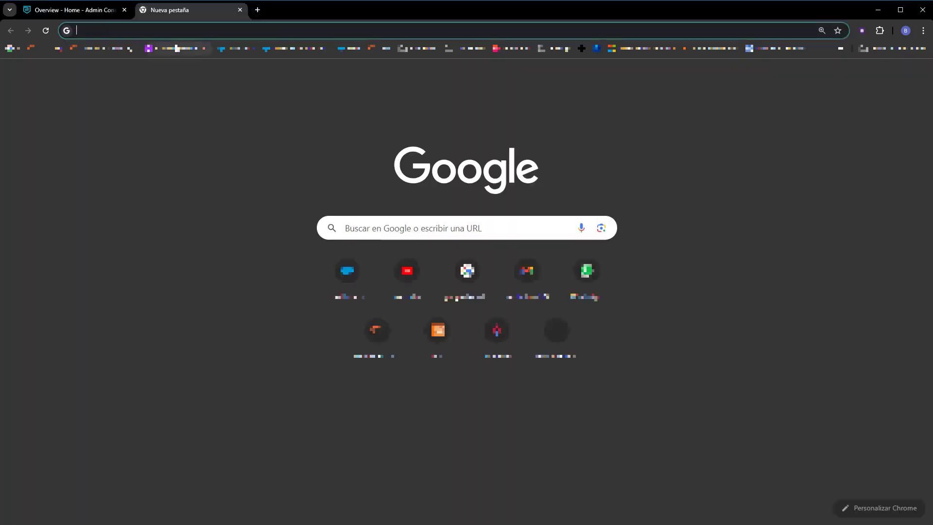
pyautogui.write('192.168.189.1:4433/')
pyautogui.press('Return')
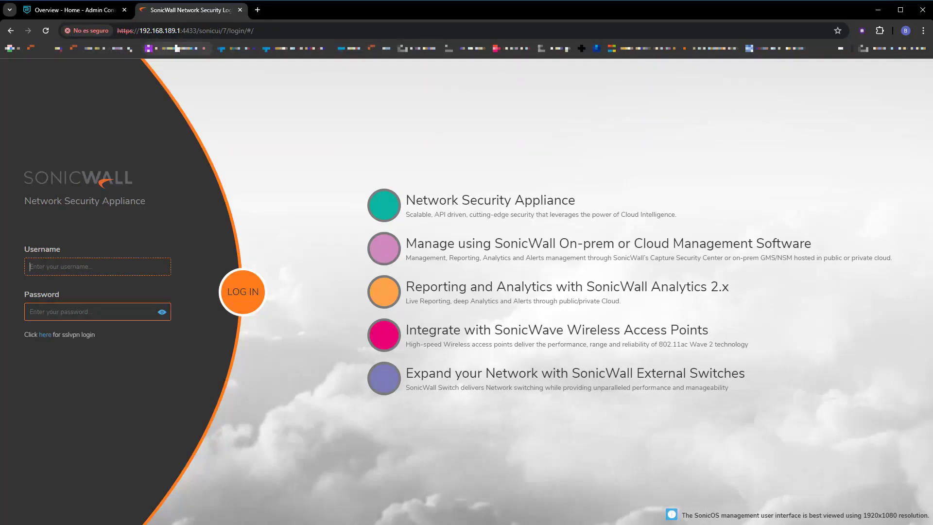
pyautogui.write('admin')
pyautogui.press('Tab')
pyautogui.write('password')
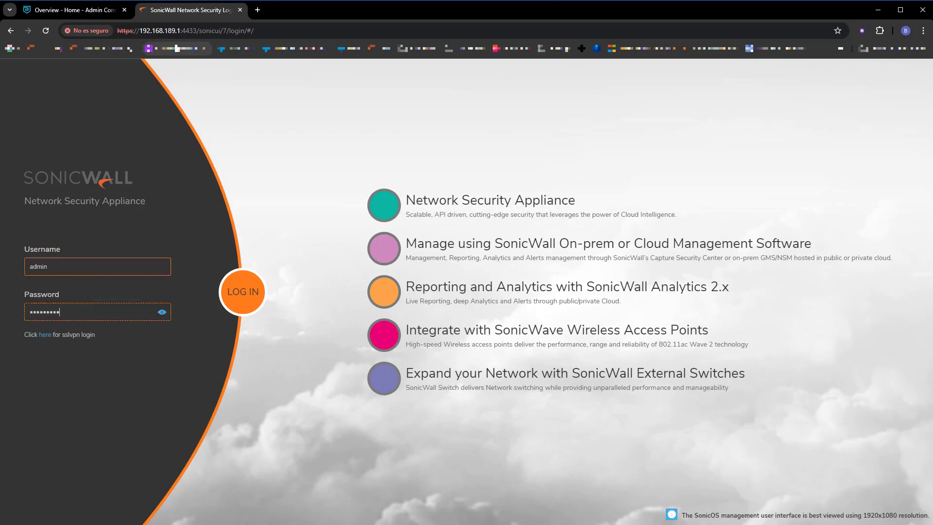
pyautogui.press('Return')
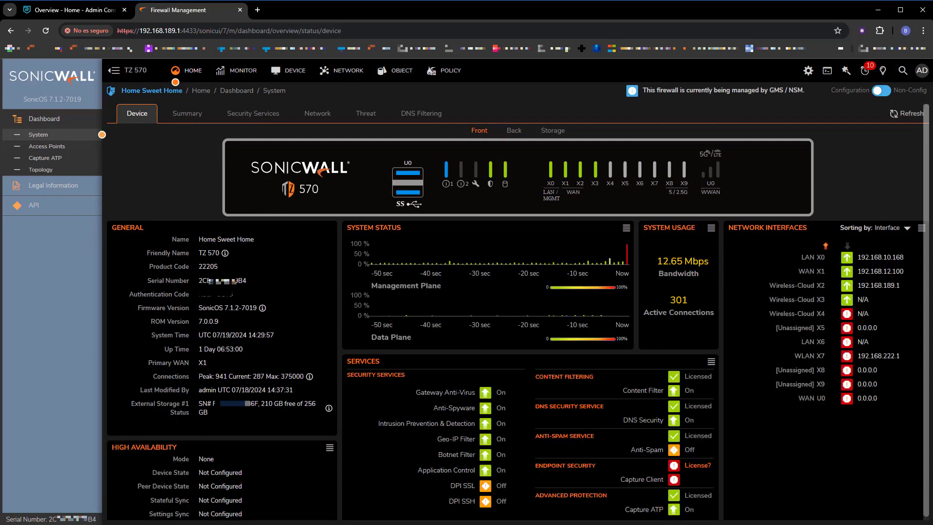
pyautogui.moveTo(199, 307); pyautogui.dragTo(257, 309)
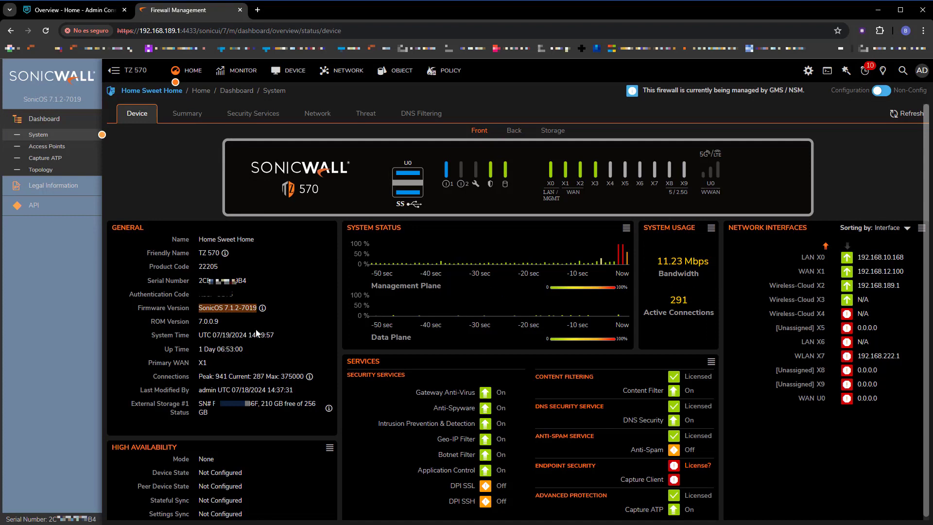
pyautogui.click(257, 333)
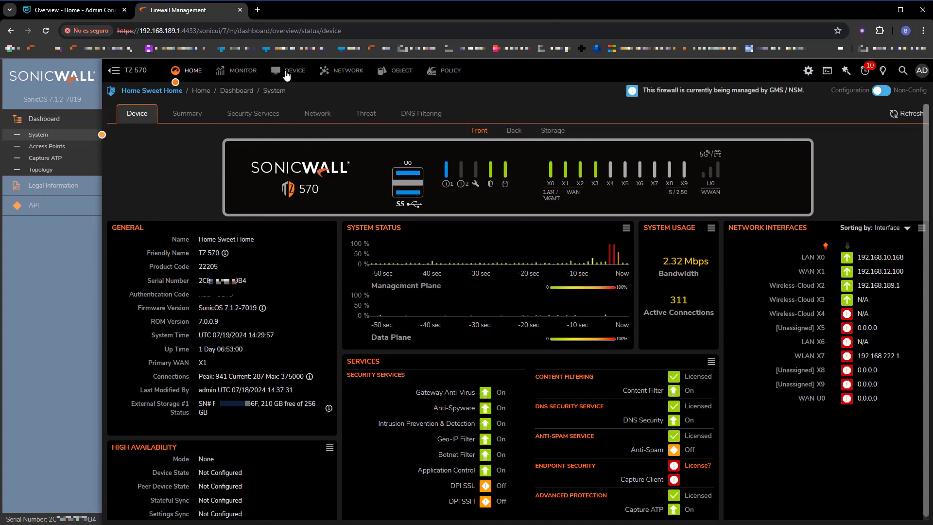
# Step: Enable Cloud Secure Edge Connectivity in Access Settings and apply it with Accept
pyautogui.click(346, 72)
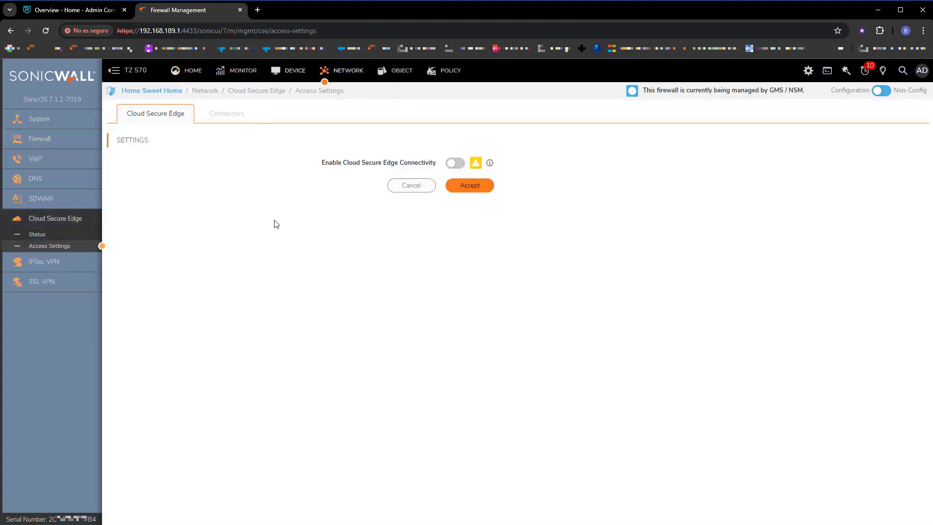
pyautogui.click(454, 164)
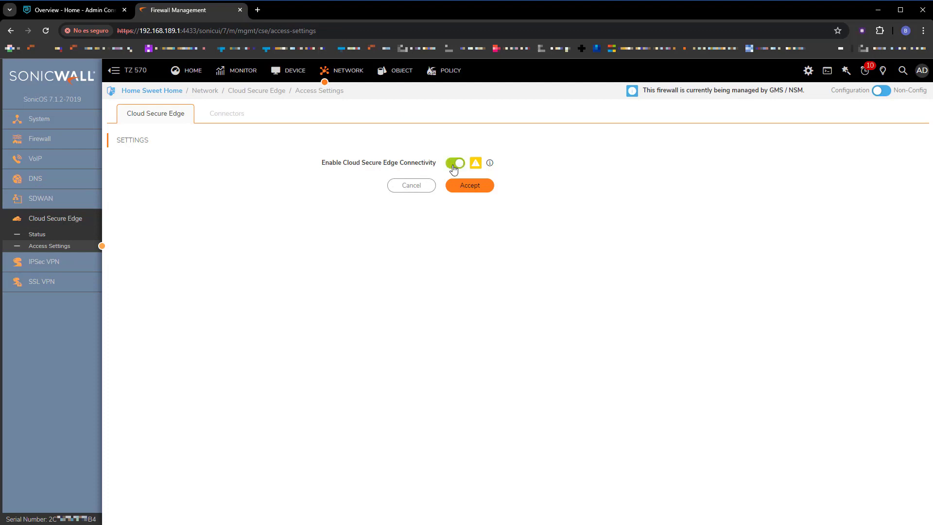
pyautogui.click(475, 192)
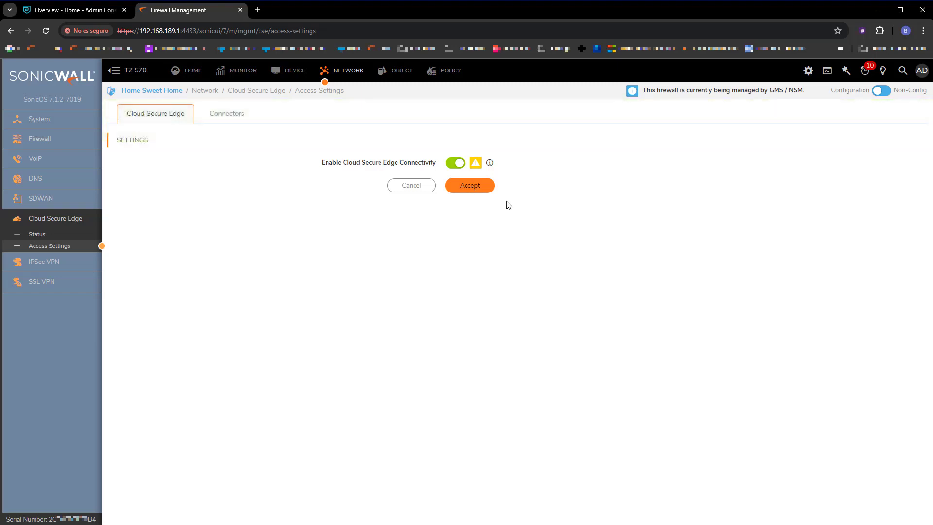
# Step: Recheck the Cloud Secure Edge connection status to confirm it reports no error
pyautogui.click(61, 246)
pyautogui.moveTo(476, 166)
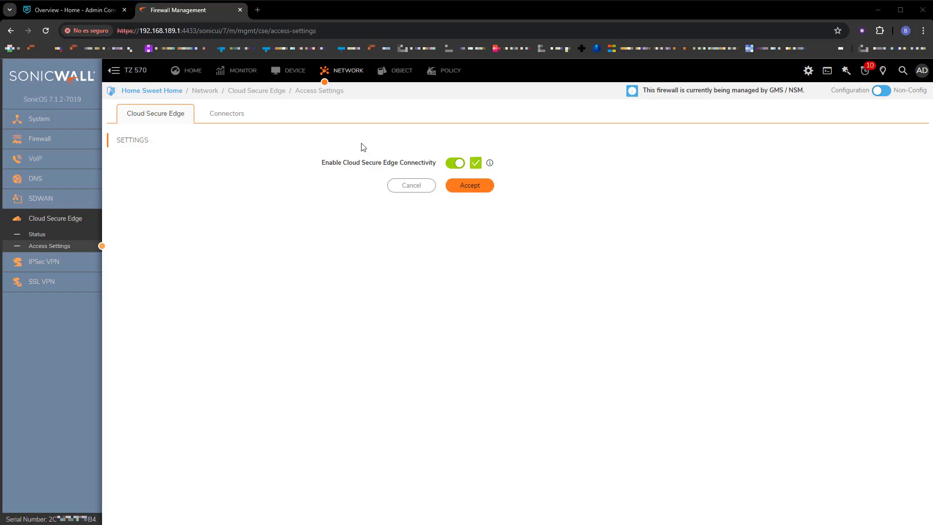
pyautogui.click(95, 13)
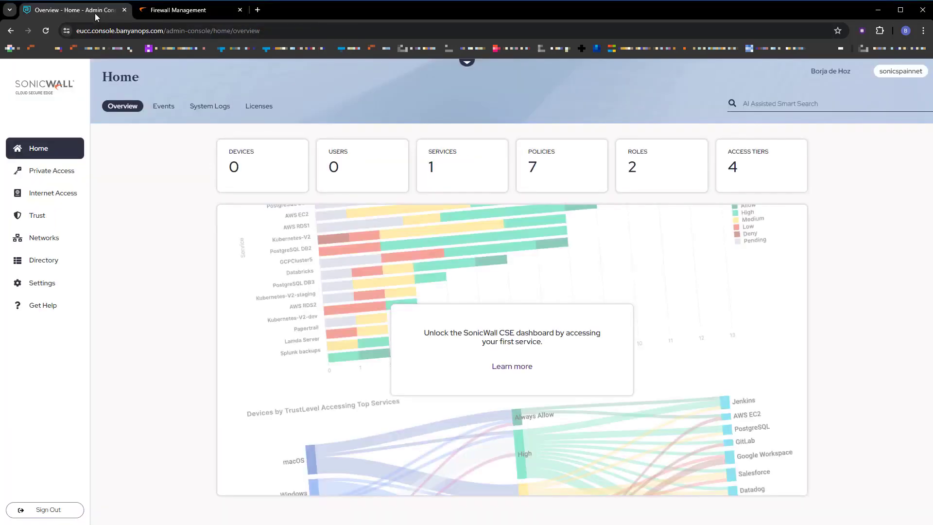
# Step: Open the Connectors list and match the terminated TZ 570 connector against the firewall's serial number
pyautogui.click(42, 240)
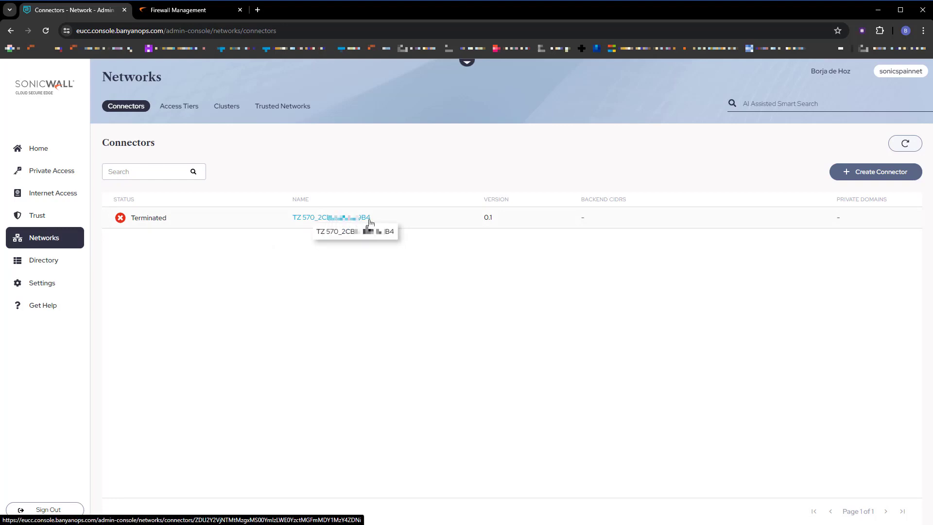
pyautogui.click(179, 11)
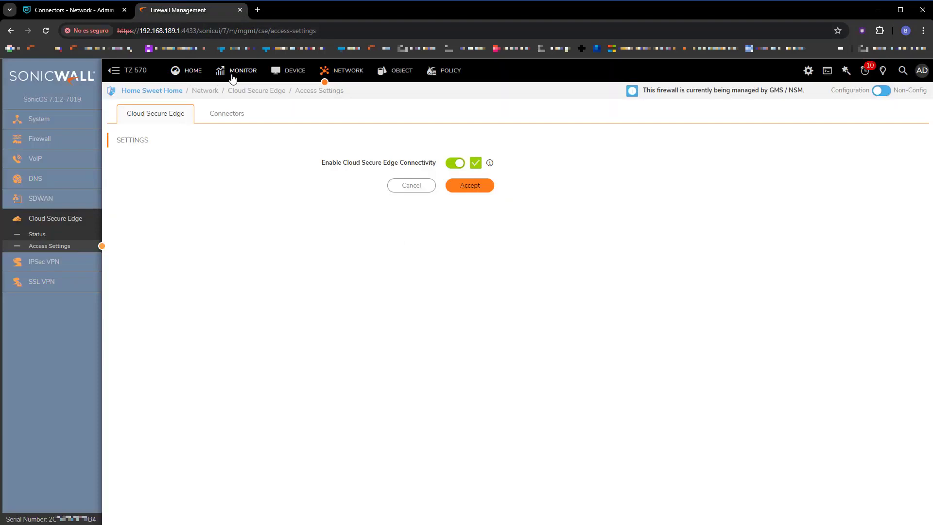
pyautogui.click(187, 73)
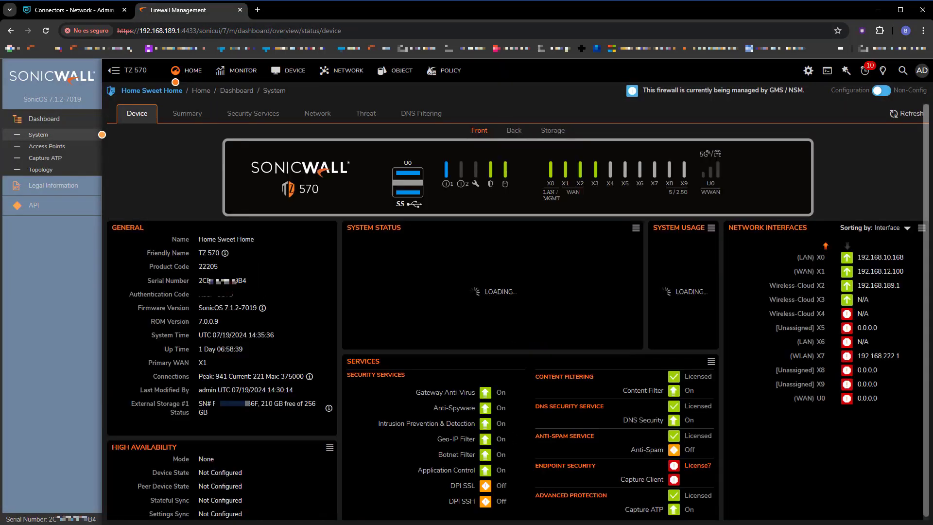
pyautogui.moveTo(232, 280); pyautogui.dragTo(246, 280)
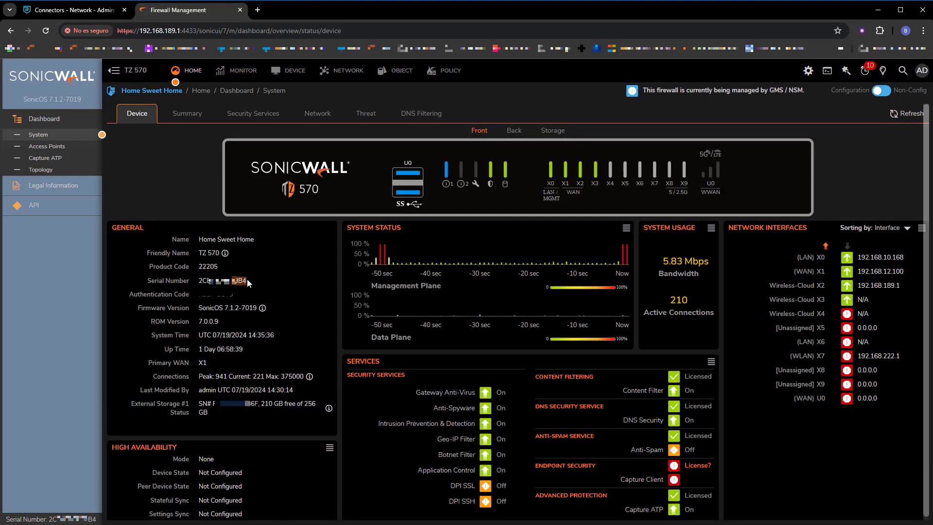
pyautogui.click(77, 11)
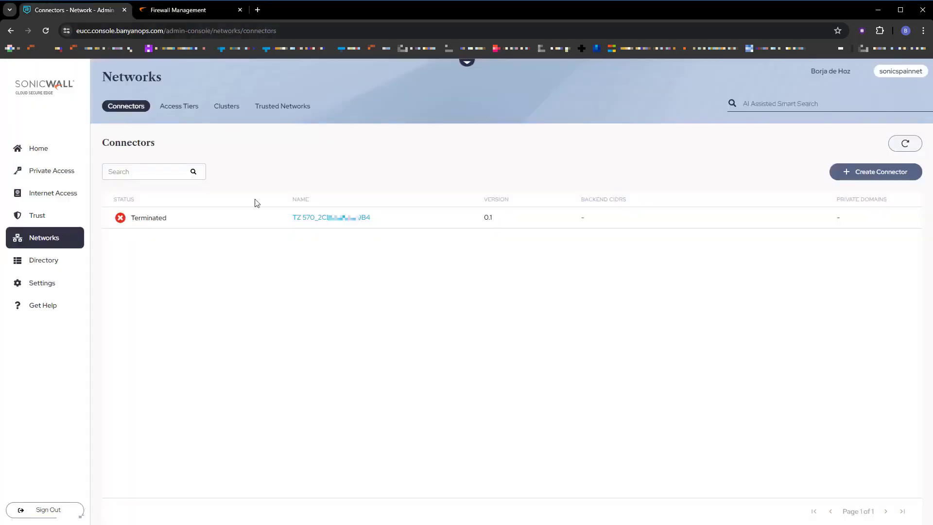
# Step: Edit the TZ 570 connector to use Custom CIDR and add 172.16.0.0/16
pyautogui.click(335, 219)
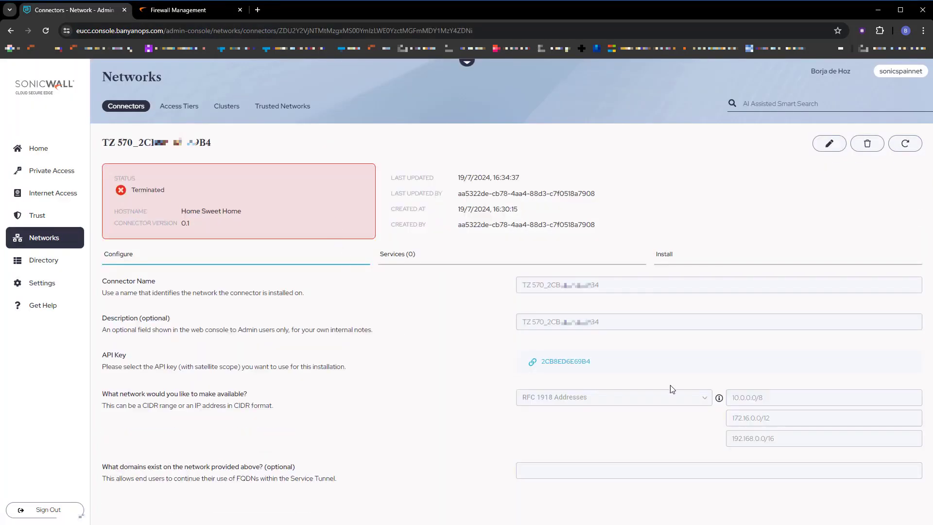
pyautogui.click(830, 143)
pyautogui.click(700, 398)
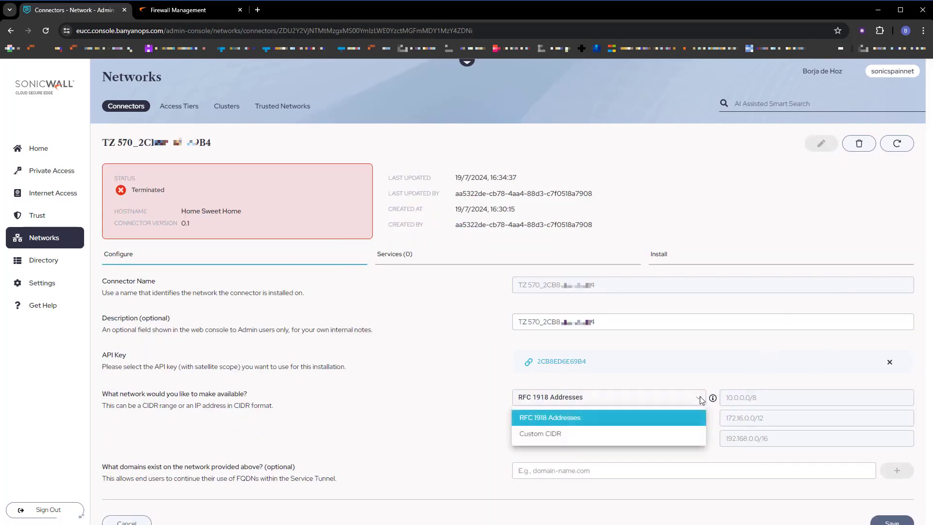
pyautogui.click(545, 434)
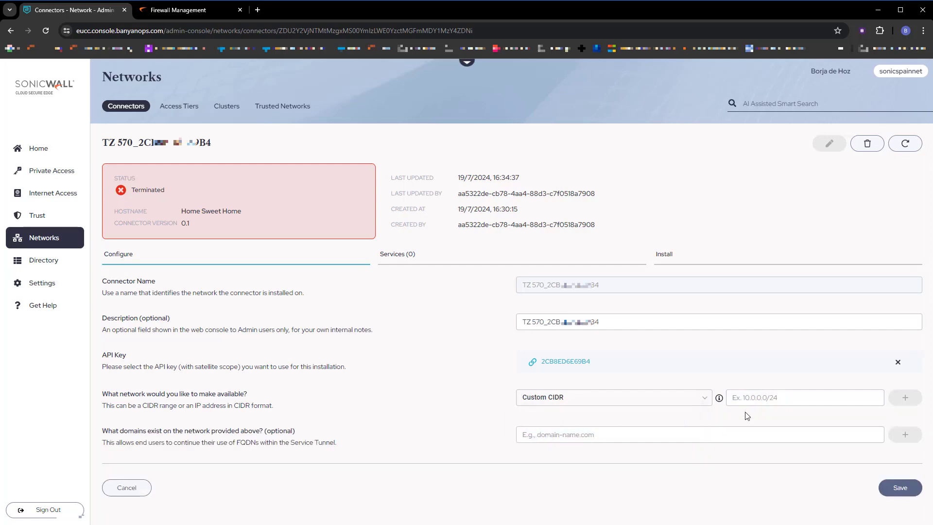
pyautogui.click(754, 399)
pyautogui.write('172.16.0.0/16')
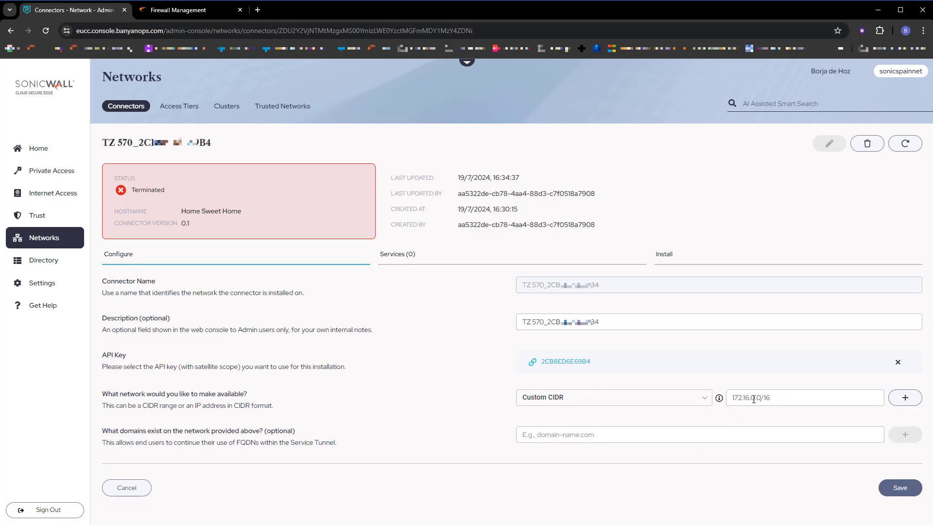
pyautogui.click(905, 397)
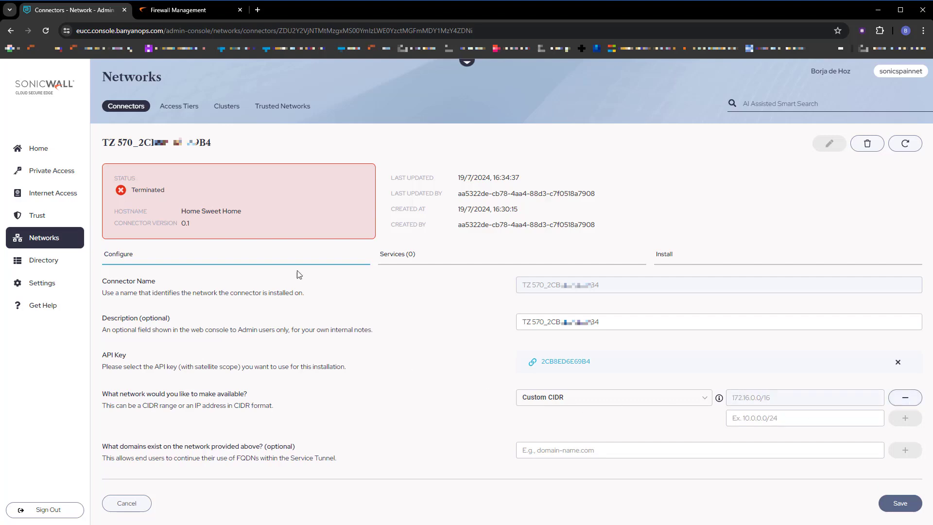
# Step: Look up the X2 interface's network address in the firewall's interfaces list
pyautogui.click(177, 13)
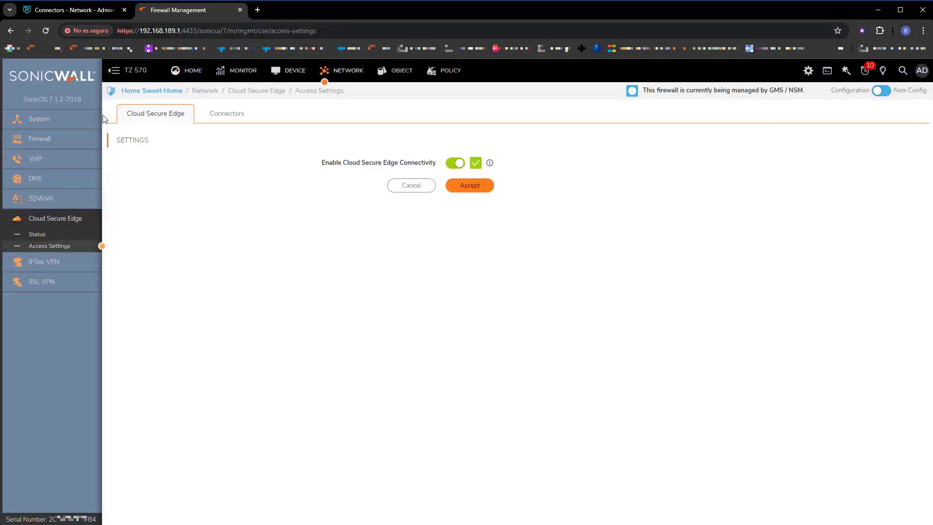
pyautogui.click(48, 118)
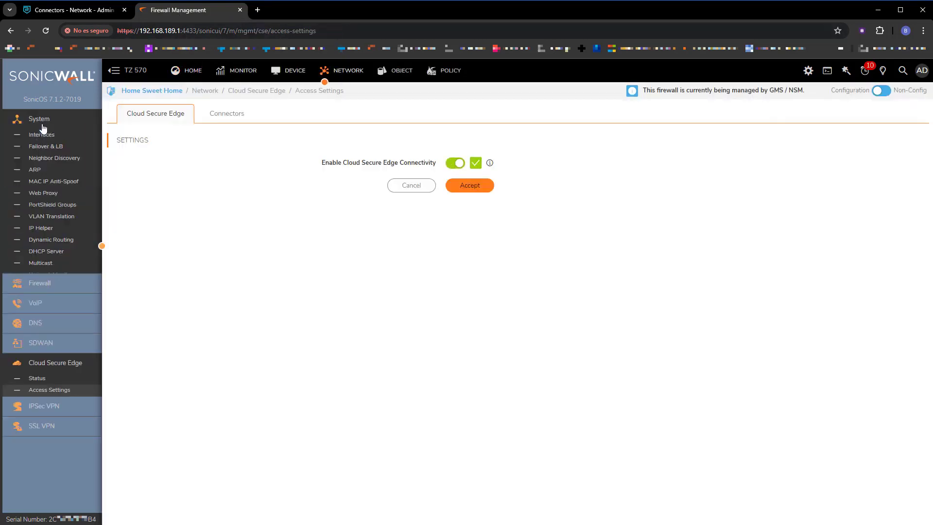
pyautogui.click(42, 135)
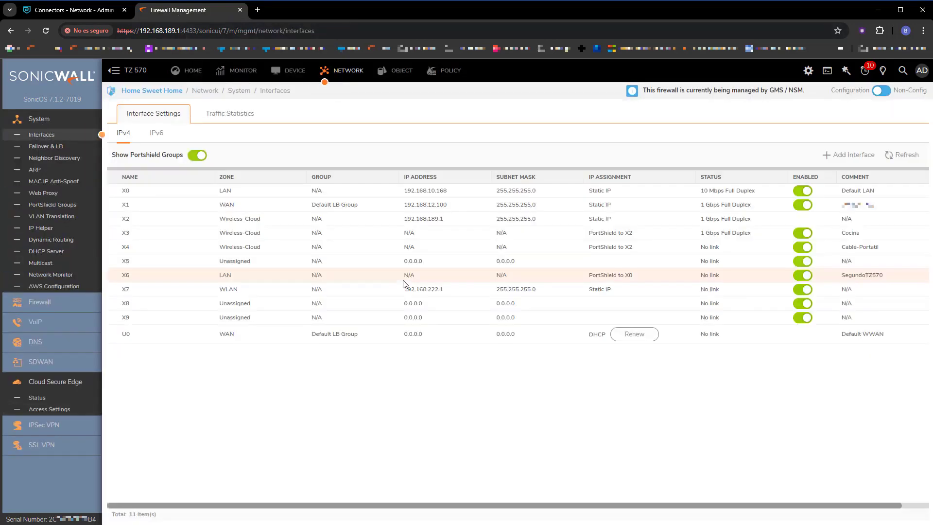
pyautogui.moveTo(404, 218); pyautogui.dragTo(439, 219)
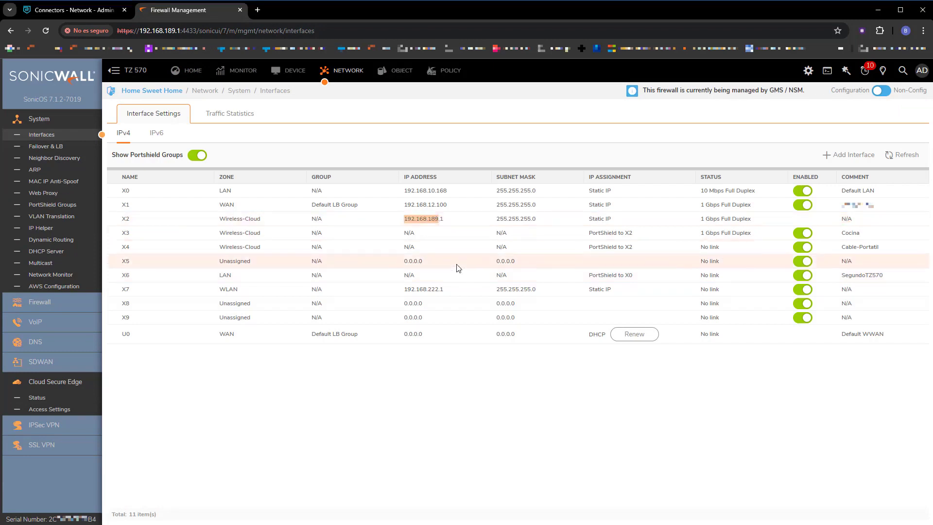
# Step: Add 192.168.189.0/24 as the second custom CIDR and save the connector
pyautogui.click(77, 10)
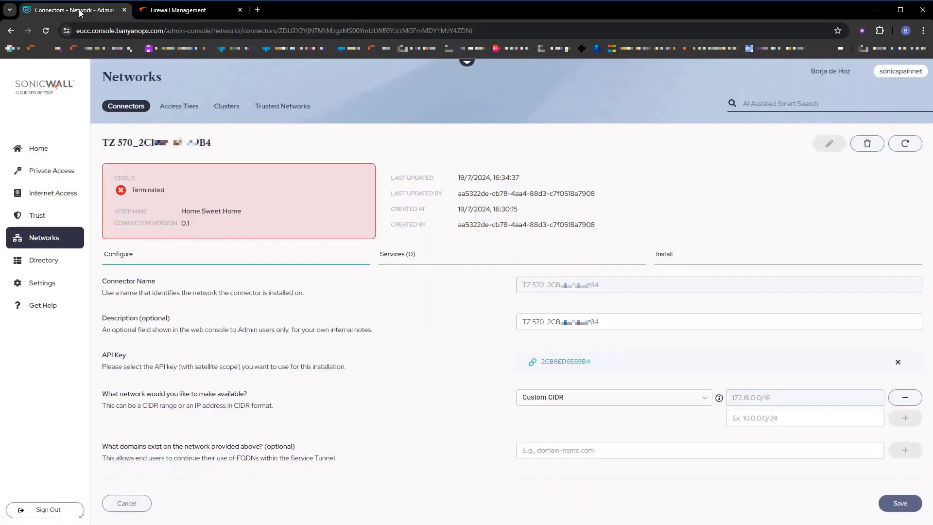
pyautogui.click(772, 416)
pyautogui.write('192.168.189.0/24')
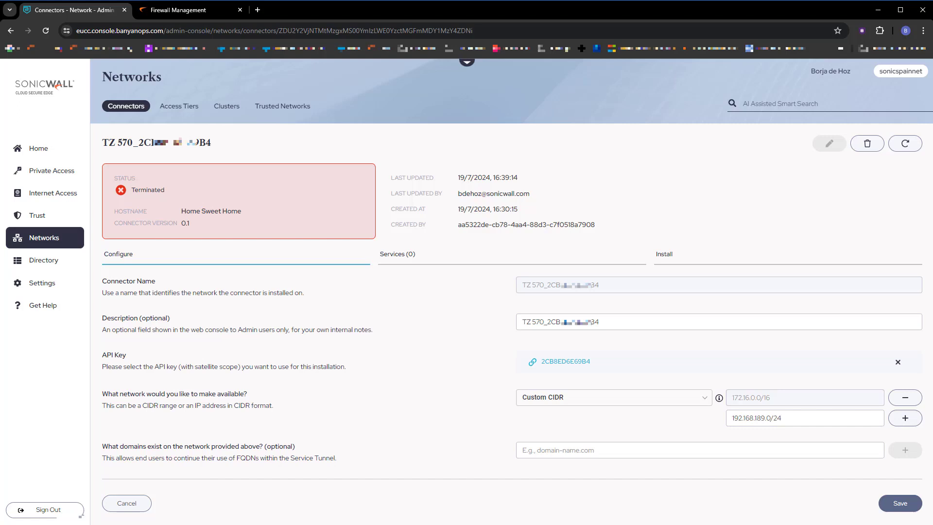
pyautogui.click(907, 420)
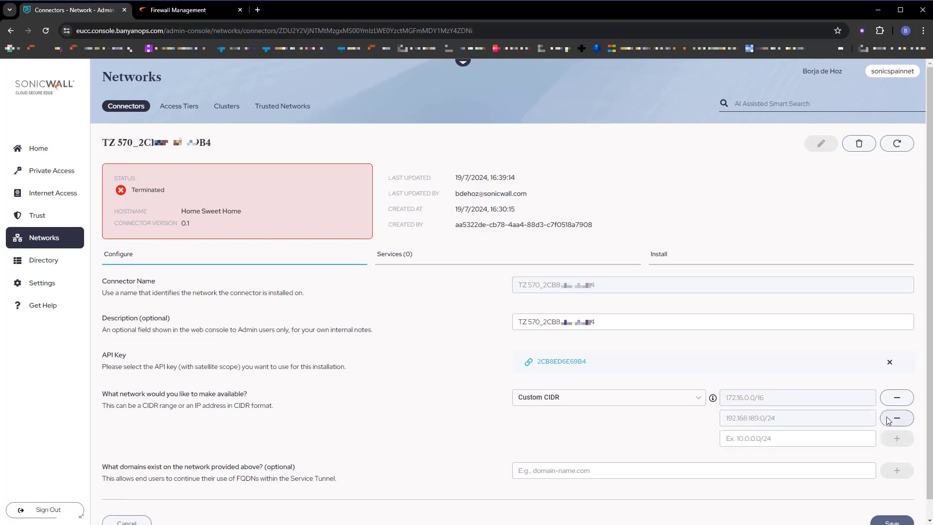
pyautogui.click(894, 521)
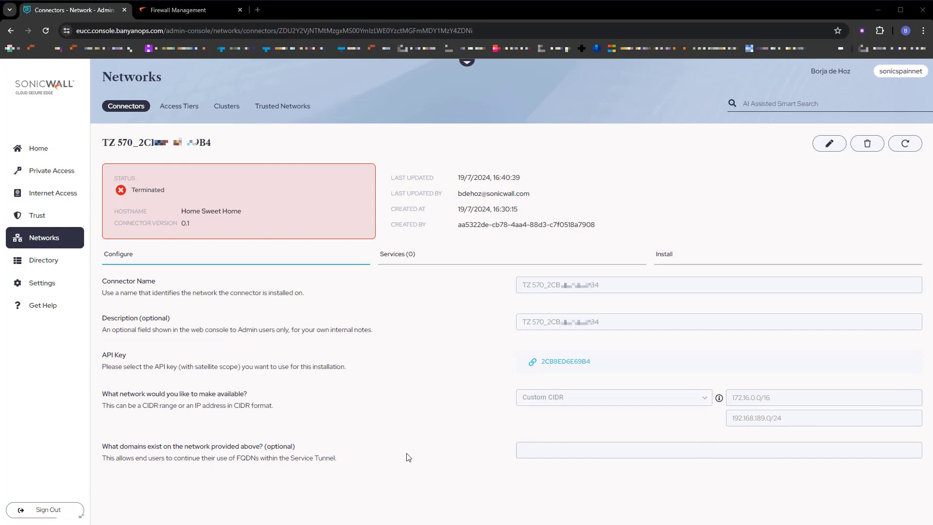
pyautogui.hotkey('ctrl', 'Tab')
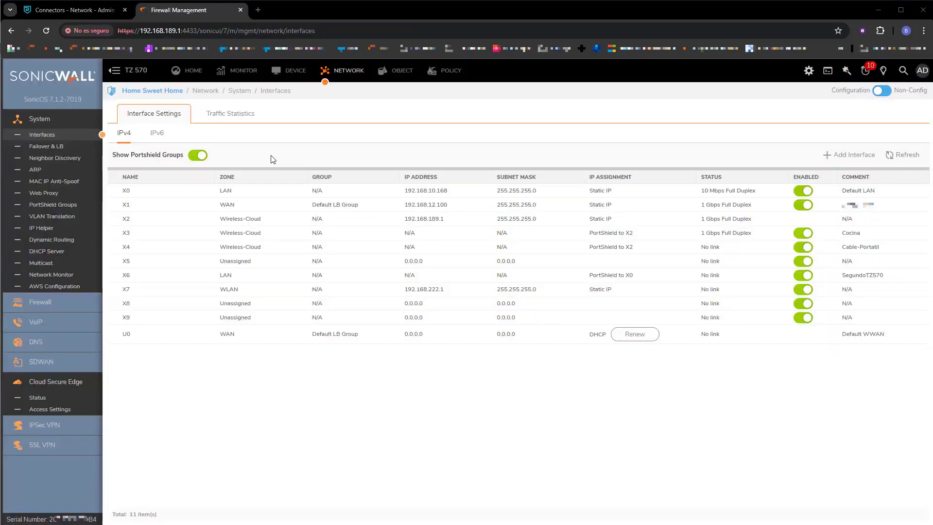
# Step: Open the TZ 570 connector's Configure dialog from the Access Settings Connectors tab
pyautogui.click(57, 413)
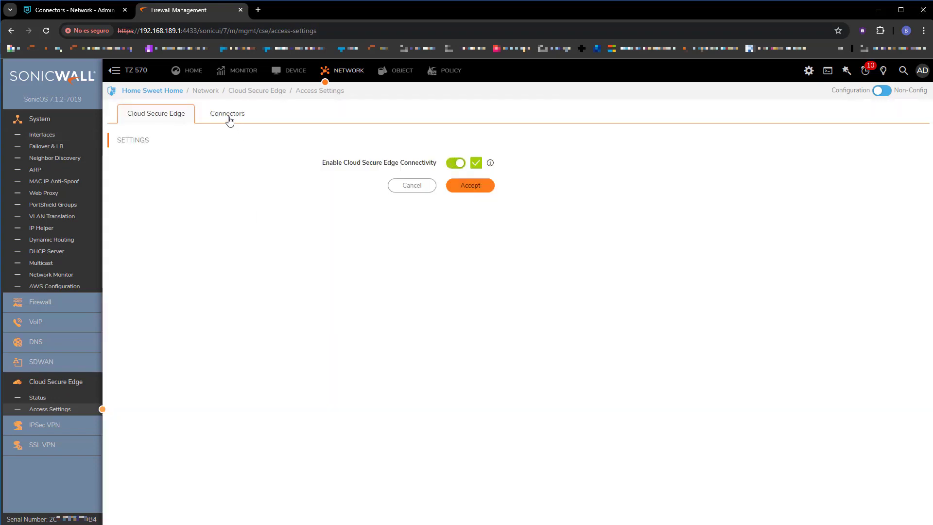
pyautogui.click(230, 121)
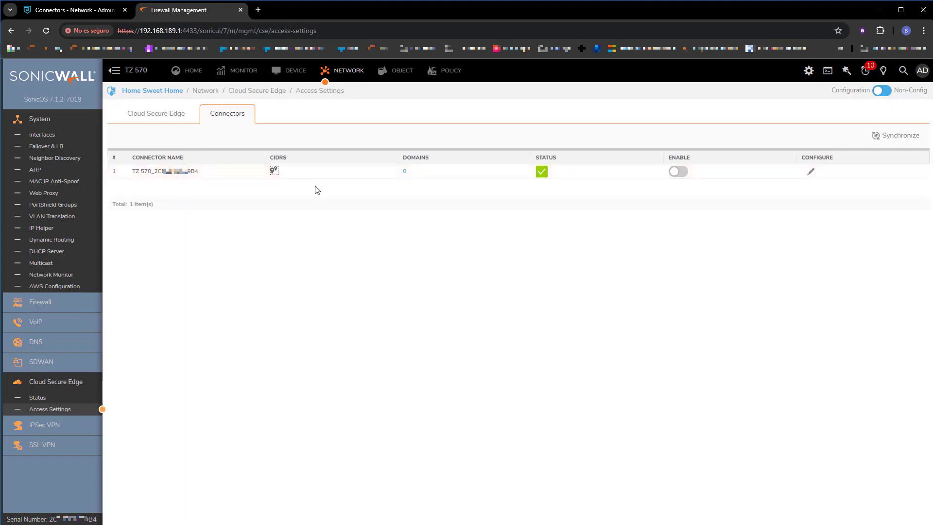
pyautogui.click(810, 173)
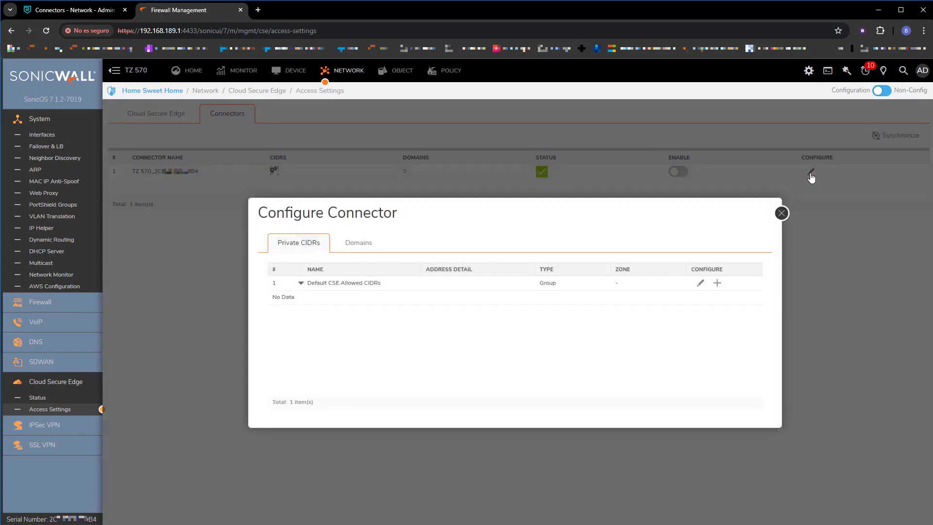
# Step: Edit the Default CSE Allowed CIDRs group and move X2 Subnet into it
pyautogui.click(701, 284)
pyautogui.click(388, 302)
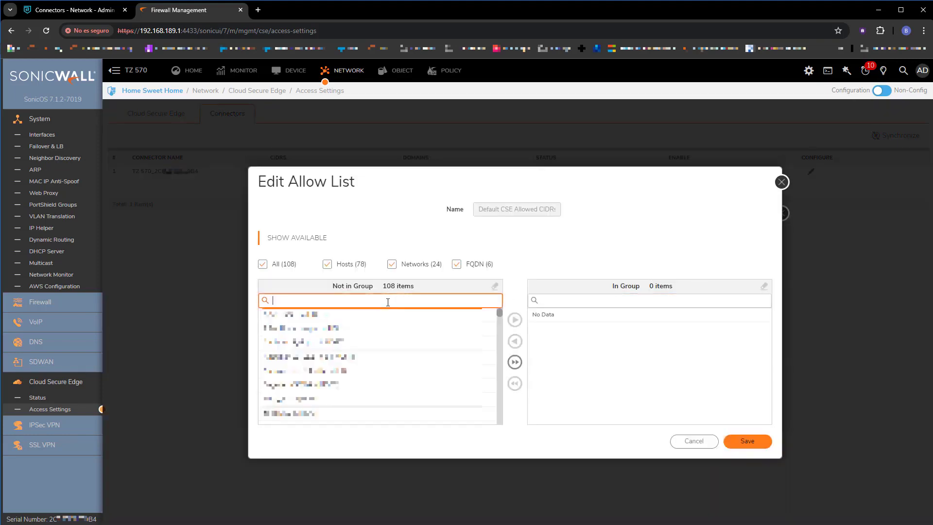
pyautogui.write('x2')
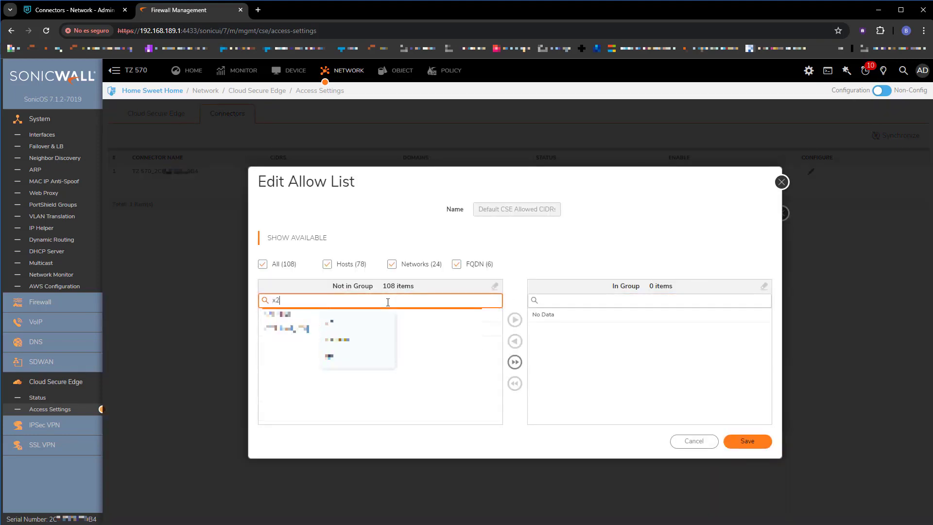
pyautogui.click(291, 328)
pyautogui.click(514, 320)
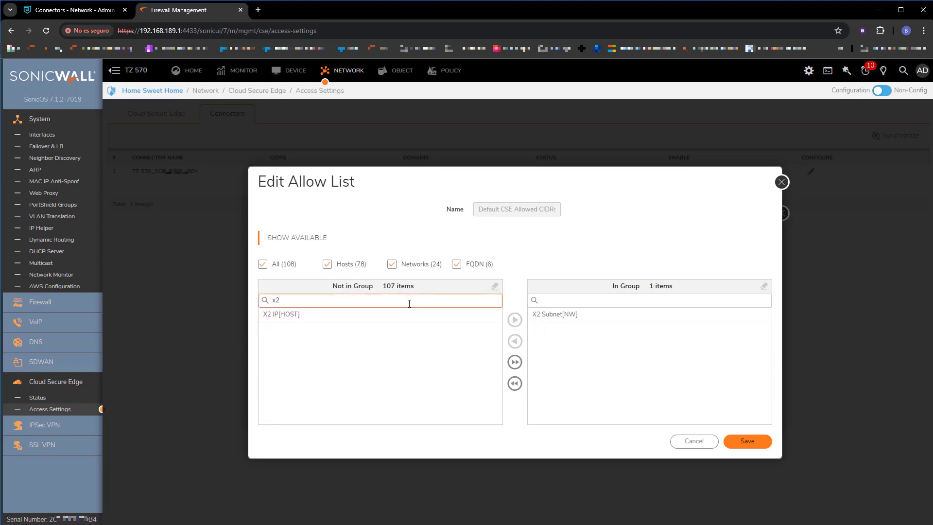
# Step: Add Redes-Lab-Office to the group, save it, and close the connector configuration
pyautogui.click(409, 303)
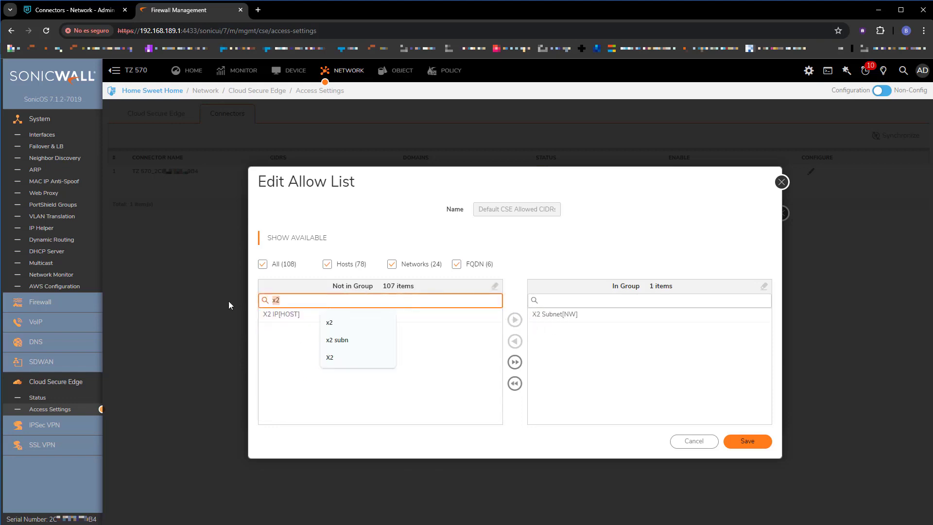
pyautogui.write('labor')
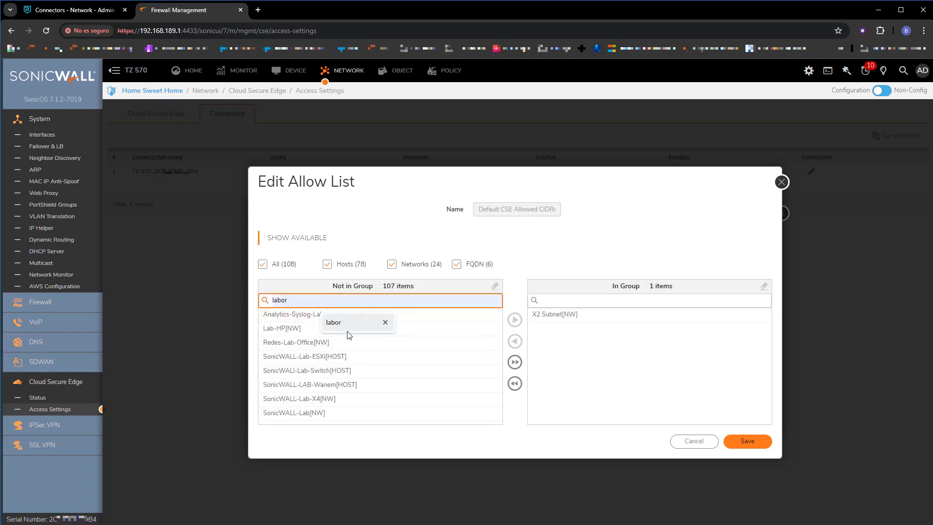
pyautogui.press('BackSpace')
pyautogui.press('BackSpace')
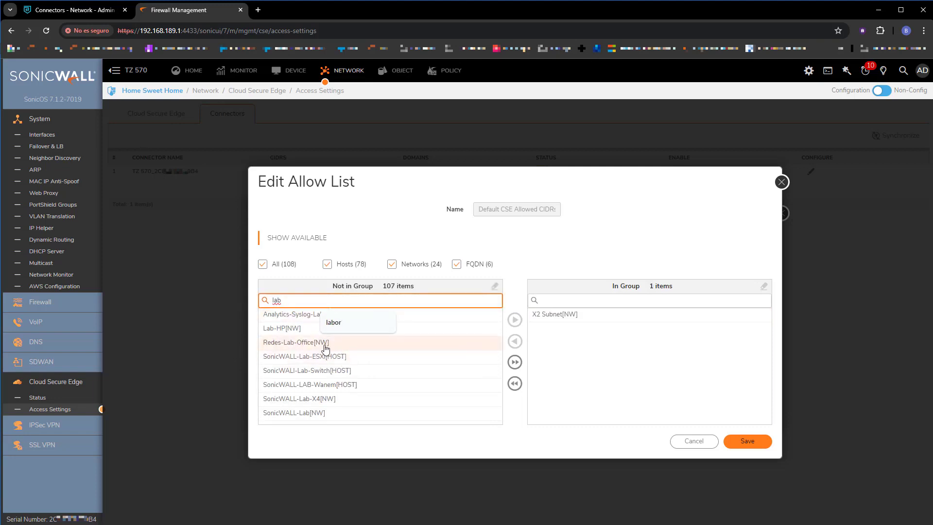
pyautogui.click(325, 346)
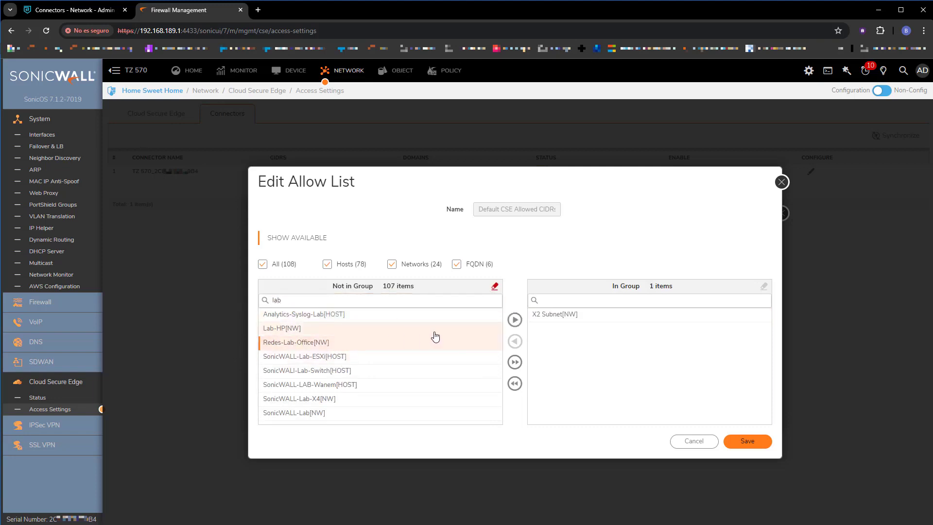
pyautogui.click(516, 325)
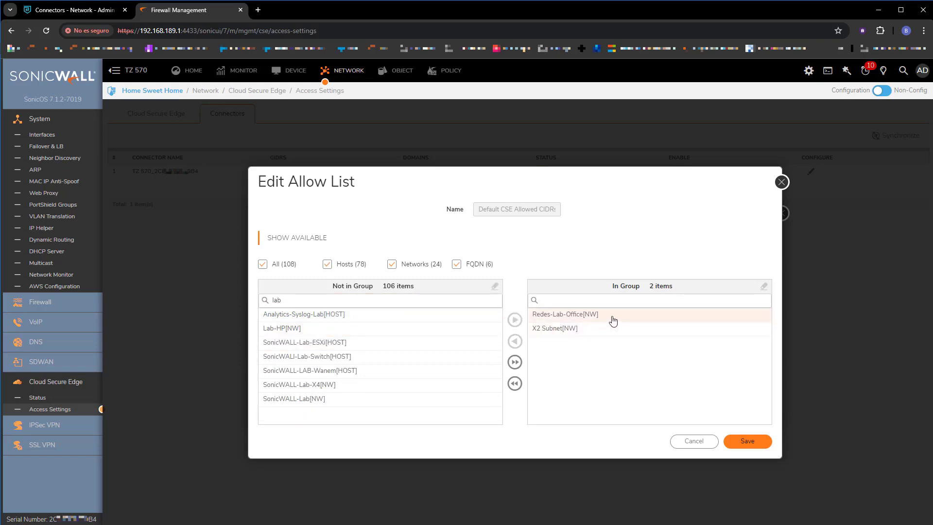
pyautogui.click(746, 442)
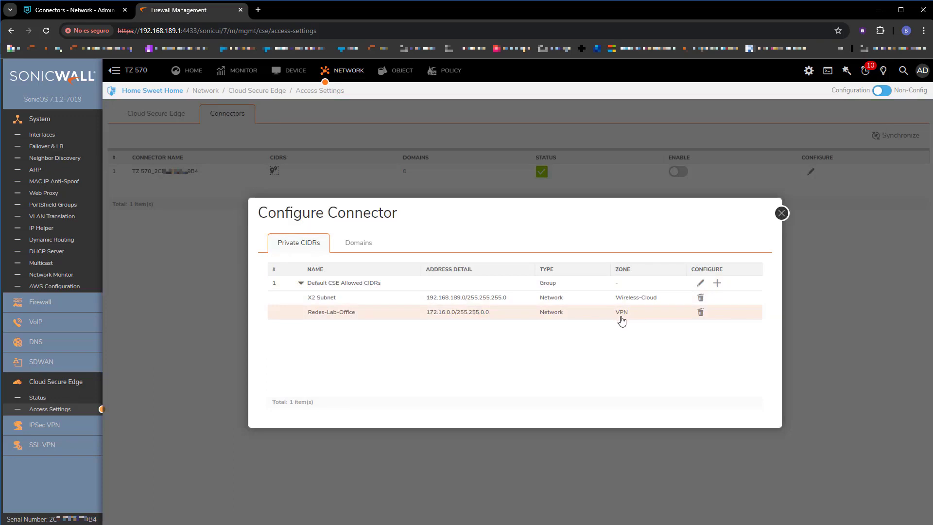
pyautogui.click(781, 214)
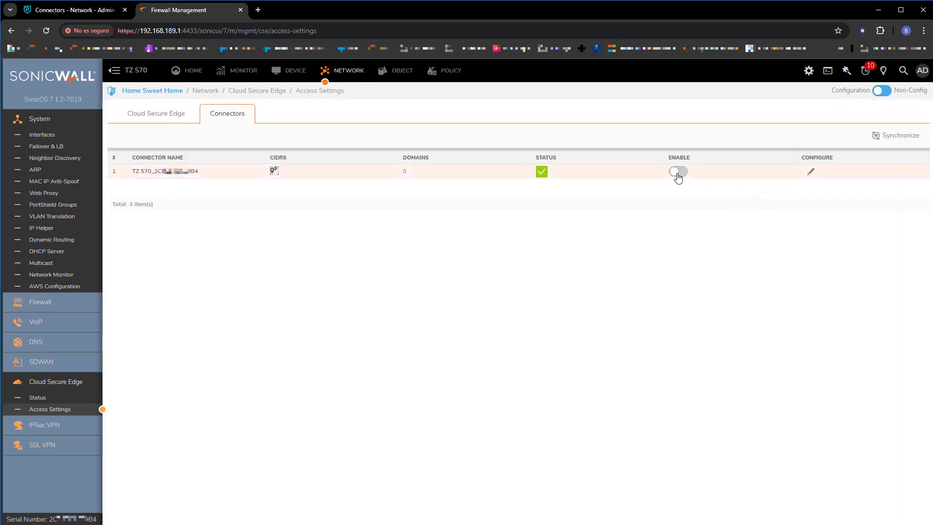
# Step: Enable the TZ 570's Cloud Secure Edge connector and verify its four tunnels are up
pyautogui.click(678, 175)
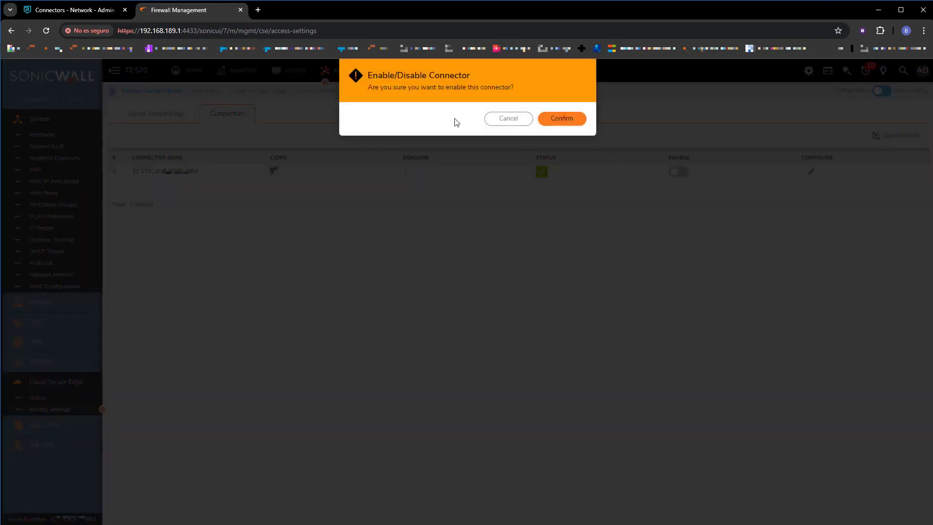
pyautogui.click(567, 119)
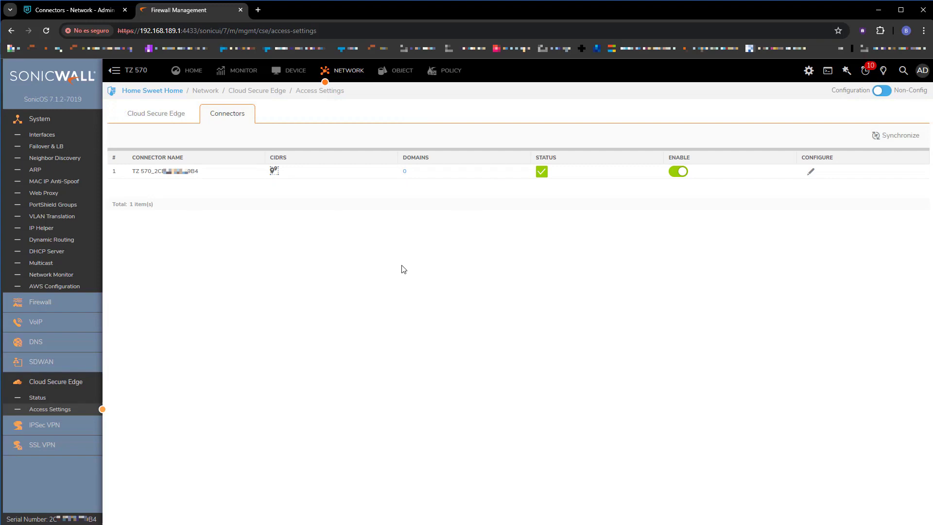
pyautogui.click(38, 399)
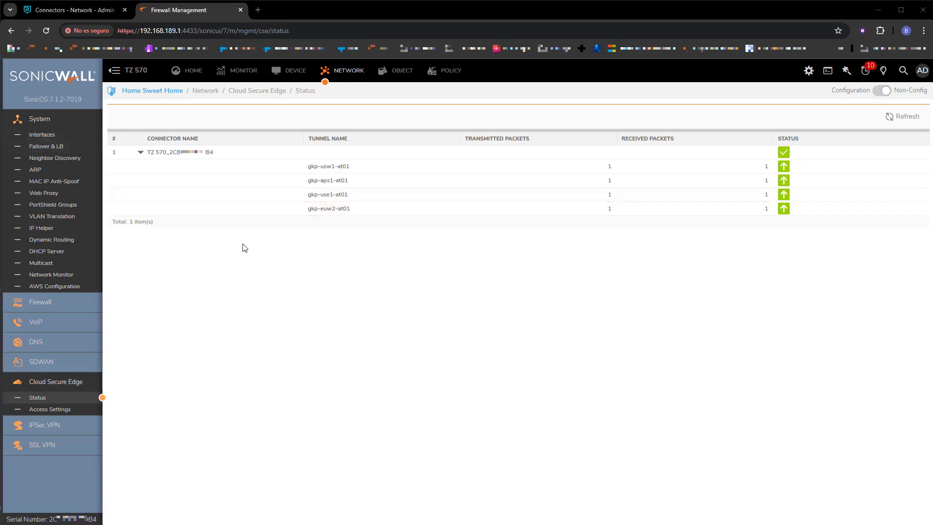
pyautogui.click(109, 12)
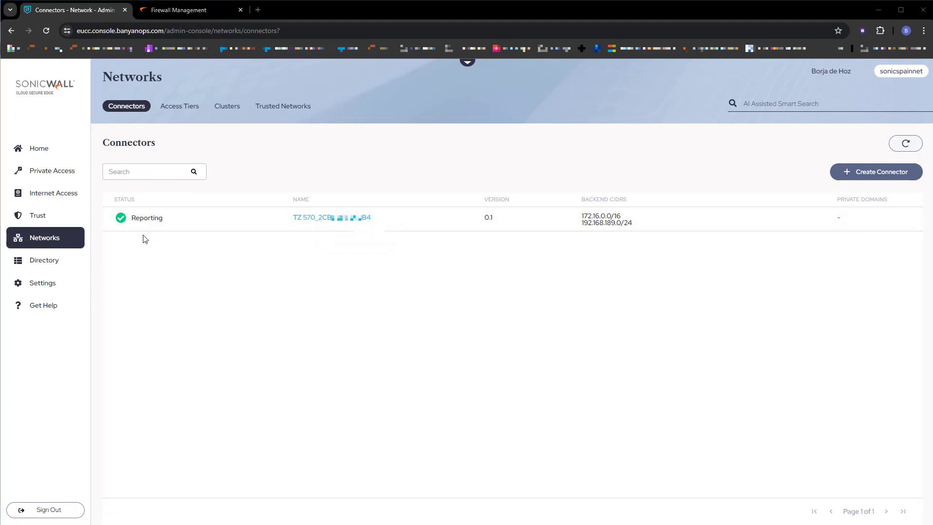
# Step: Create service tunnel SonicSpainServiceTunnel with the TZ 570 networks 172.16.0.0/16 and 192.168.189.0/24
pyautogui.click(68, 171)
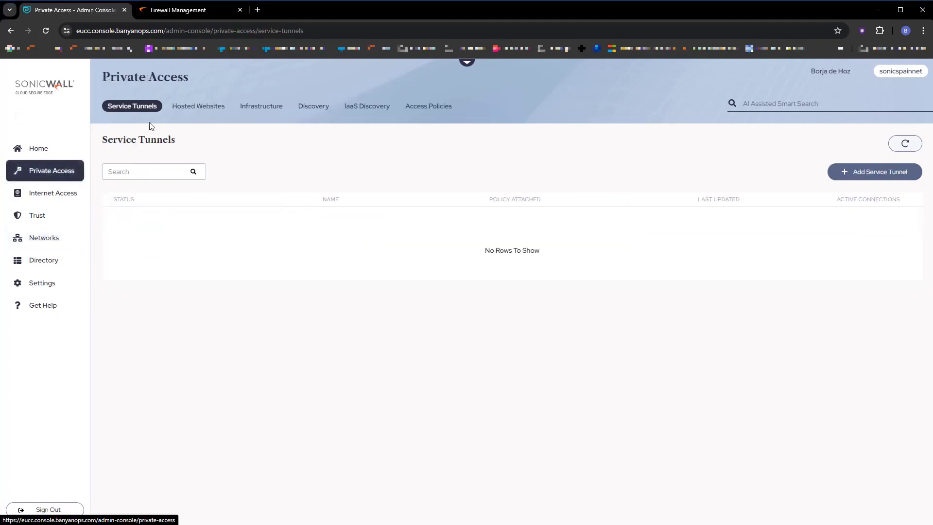
pyautogui.click(864, 173)
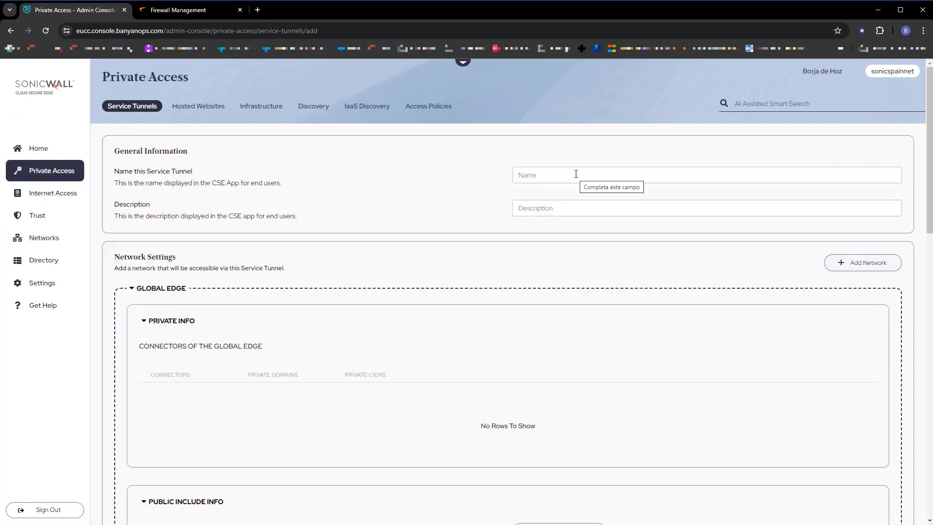
pyautogui.click(576, 173)
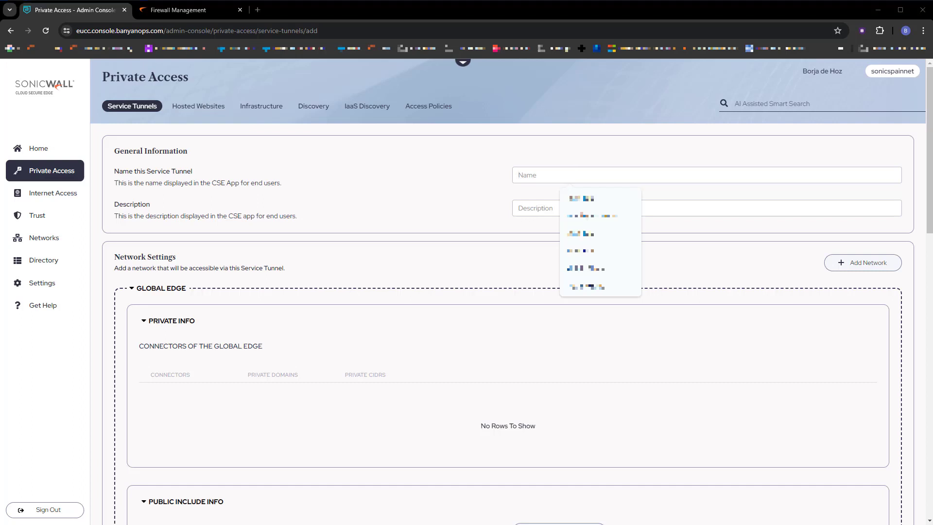
pyautogui.click(558, 177)
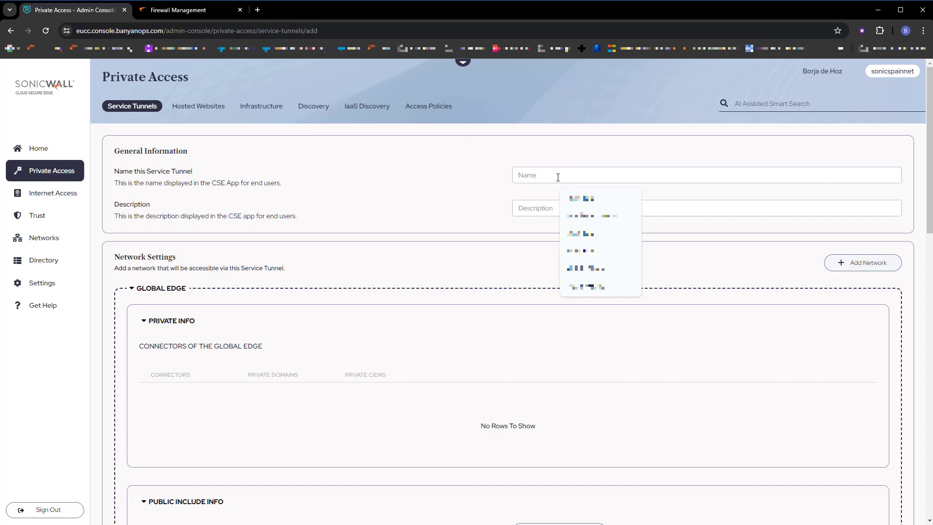
pyautogui.write('SonicSpainServiceTunnel')
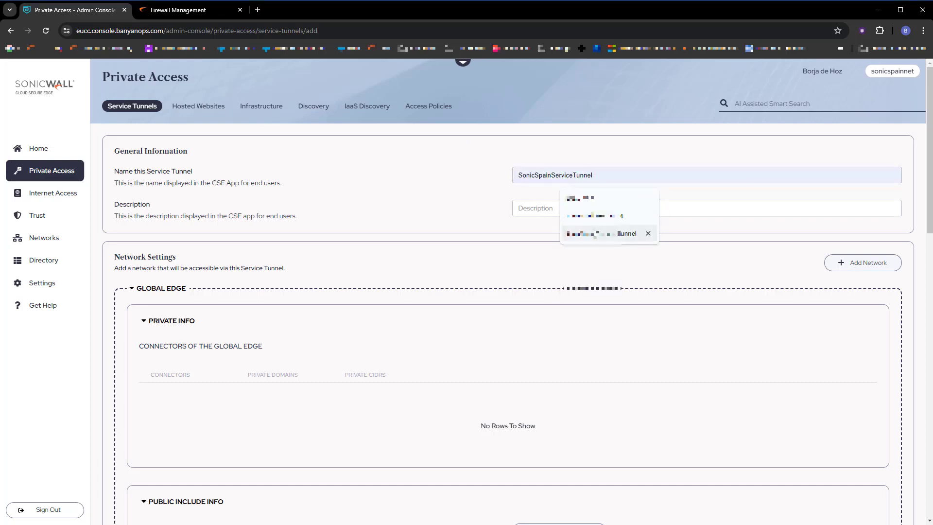
pyautogui.click(595, 233)
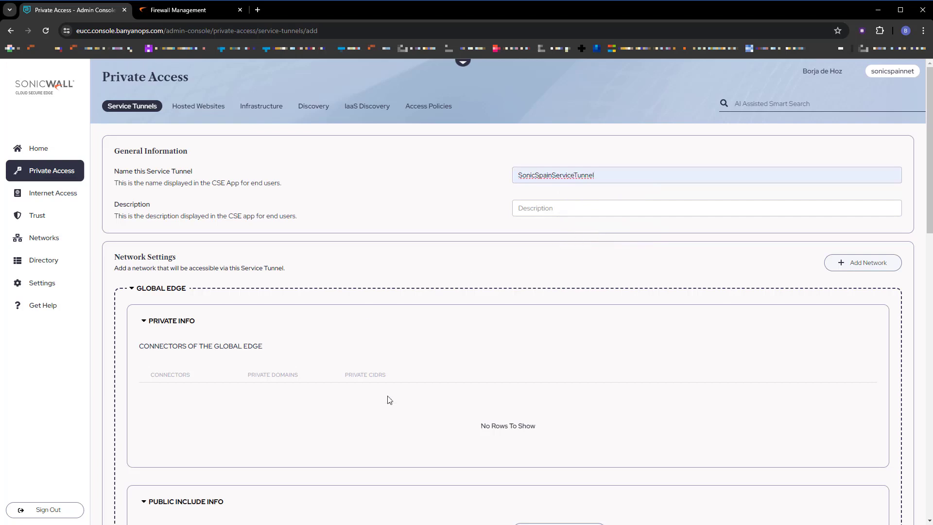
pyautogui.click(863, 263)
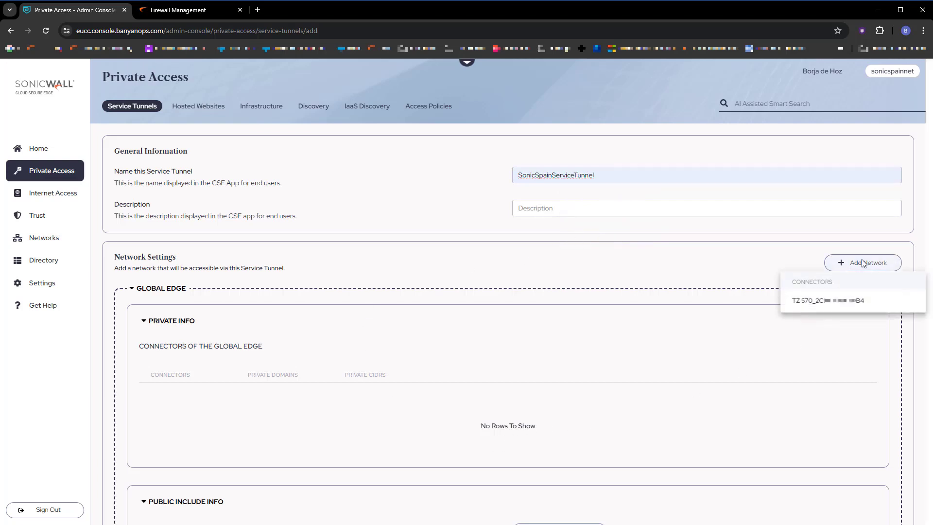
pyautogui.click(875, 309)
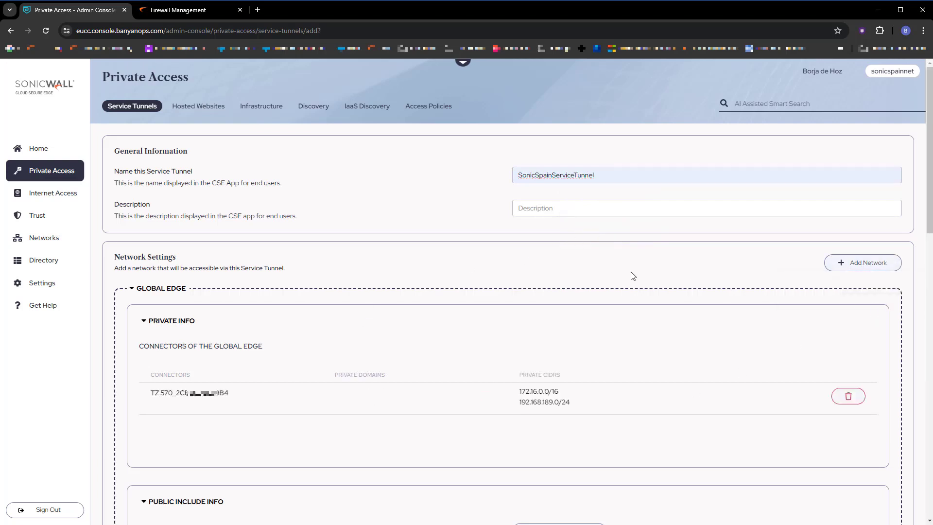
# Step: Attach policy AllUsersAndDevices-Tunnel, keep Enforcing mode, and save the SonicSpainServiceTunnel service tunnel
pyautogui.scroll(-4, 492, 323)
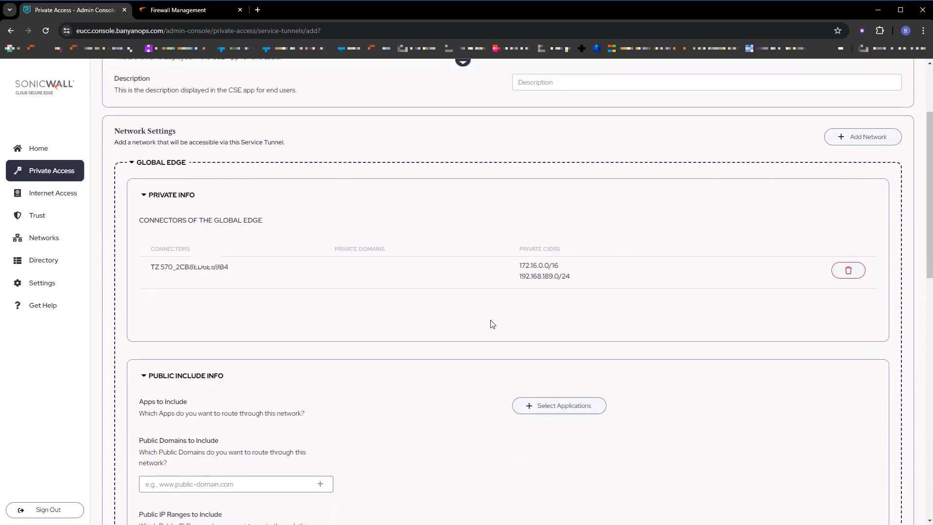
pyautogui.scroll(-3, 492, 323)
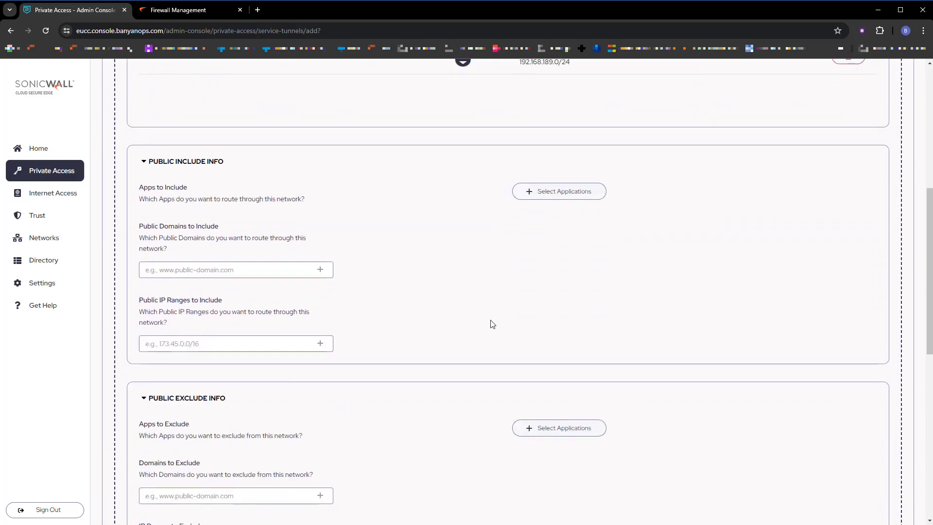
pyautogui.scroll(-8, 492, 324)
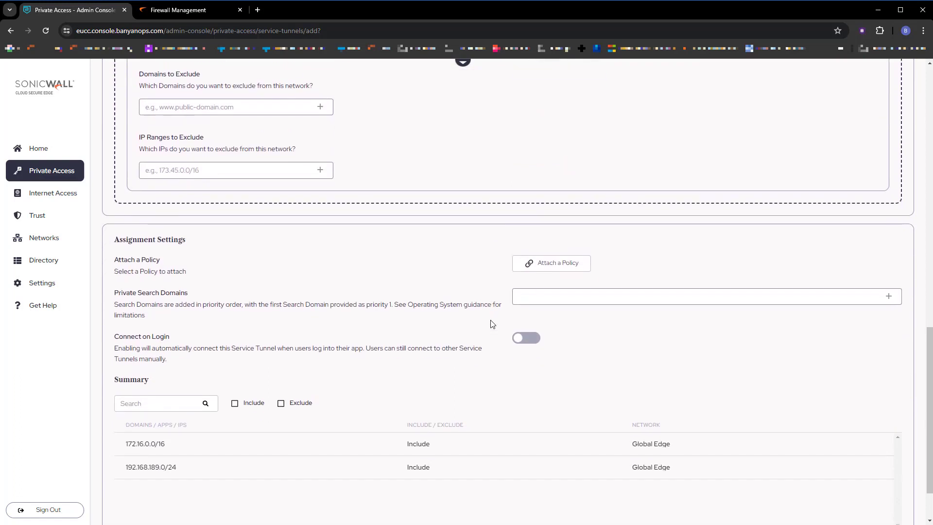
pyautogui.scroll(-2, 492, 324)
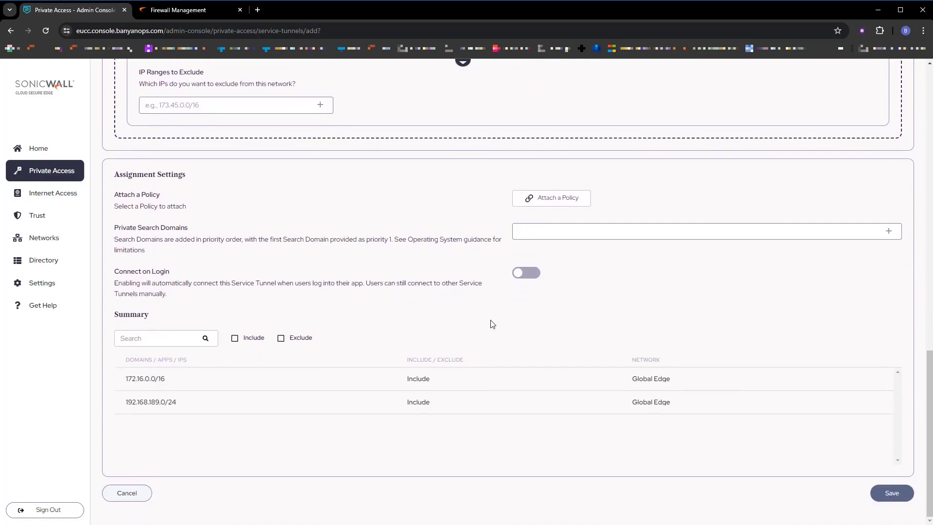
pyautogui.click(555, 203)
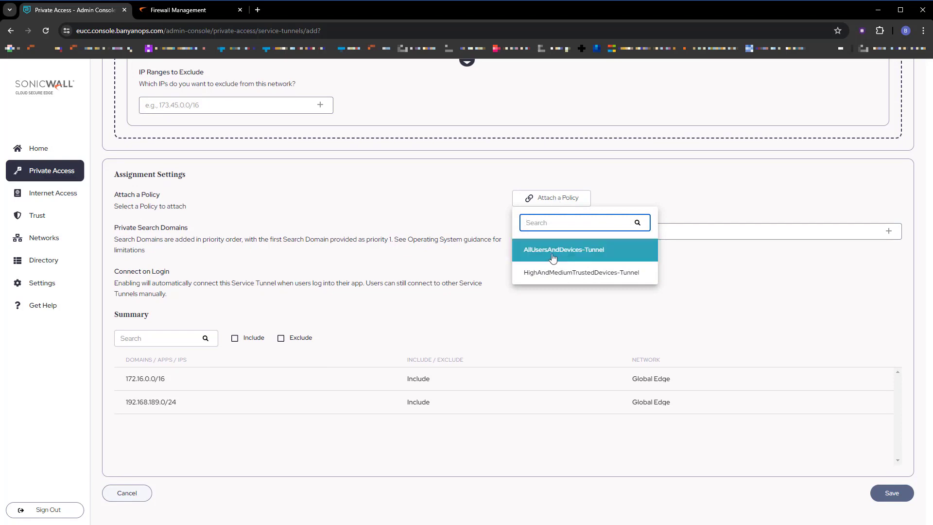
pyautogui.click(585, 252)
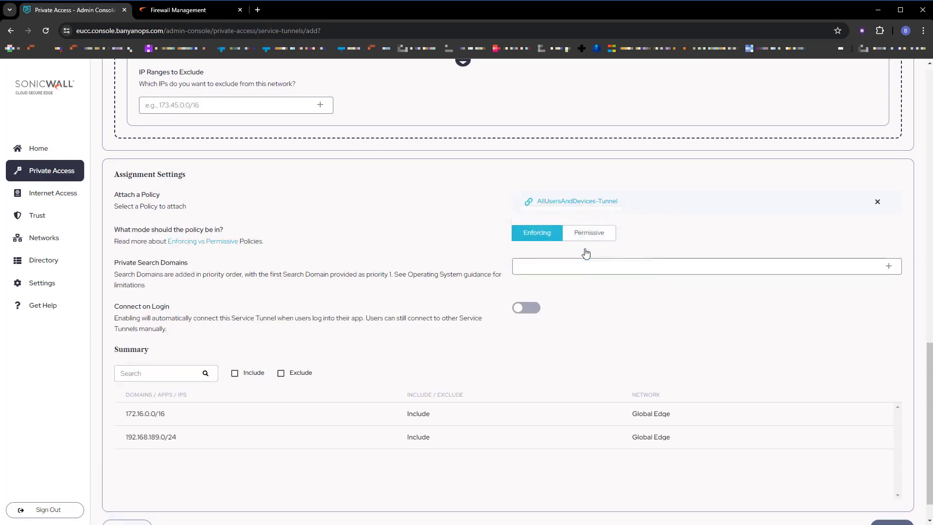
pyautogui.scroll(-1, 772, 385)
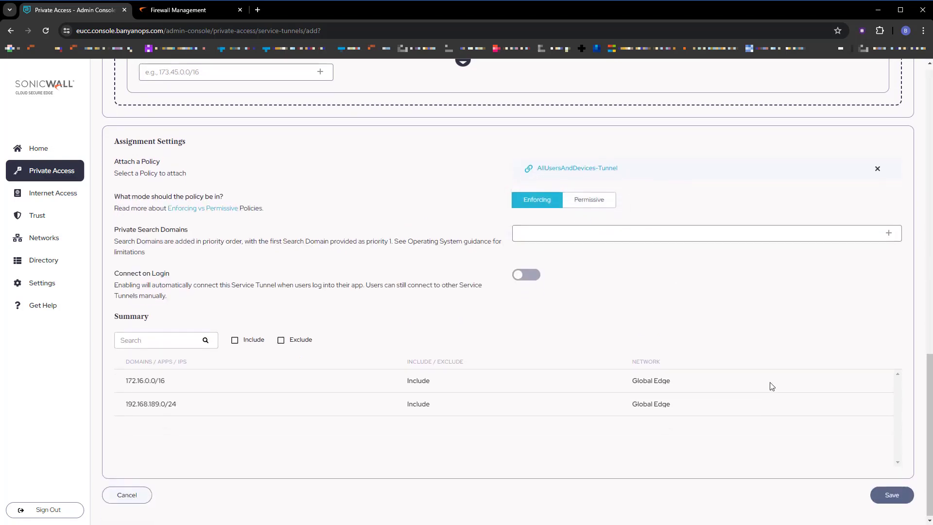
pyautogui.click(900, 492)
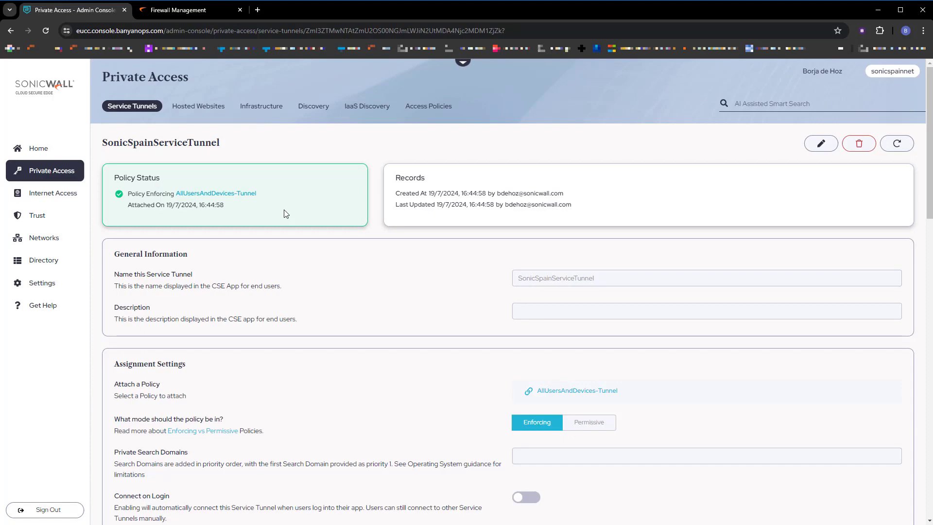
# Step: Start a new hosted website named NSM using the TZ 570 connector network
pyautogui.click(202, 106)
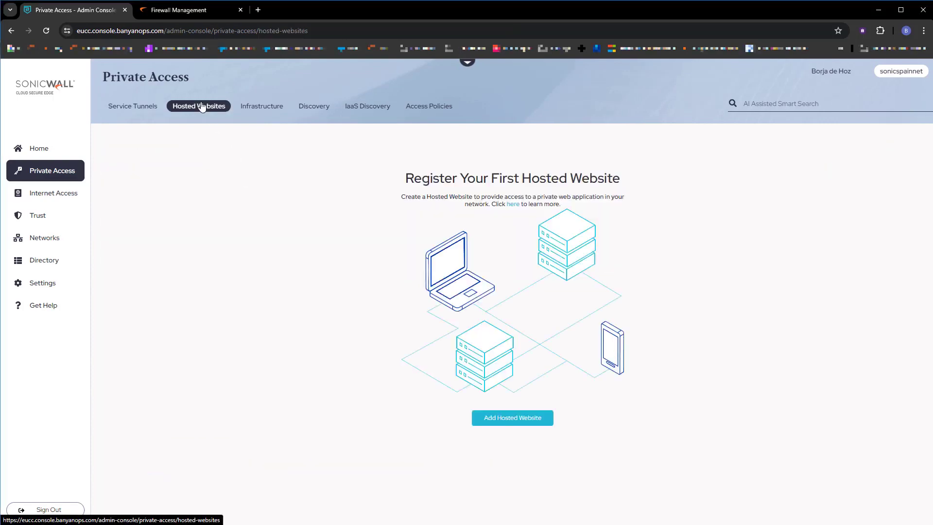
pyautogui.click(495, 417)
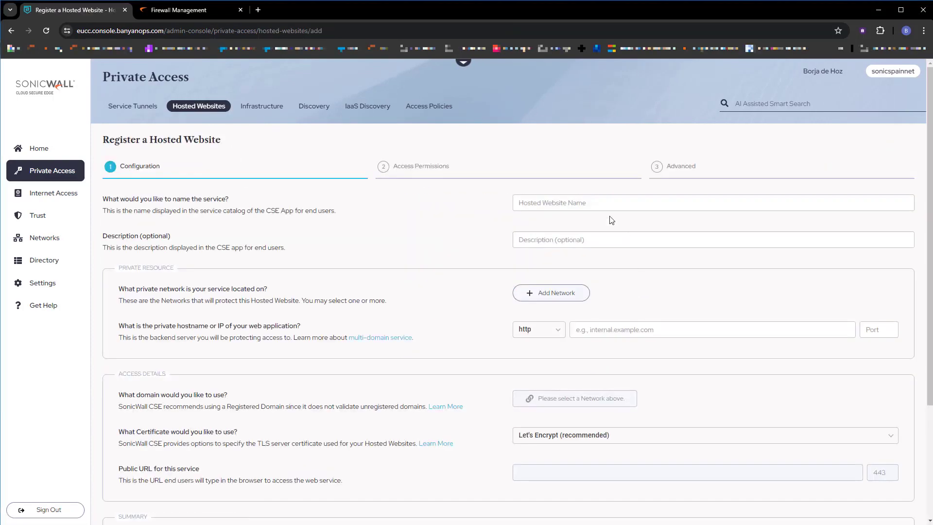
pyautogui.click(595, 204)
pyautogui.write('NSM')
pyautogui.click(552, 296)
pyautogui.click(563, 367)
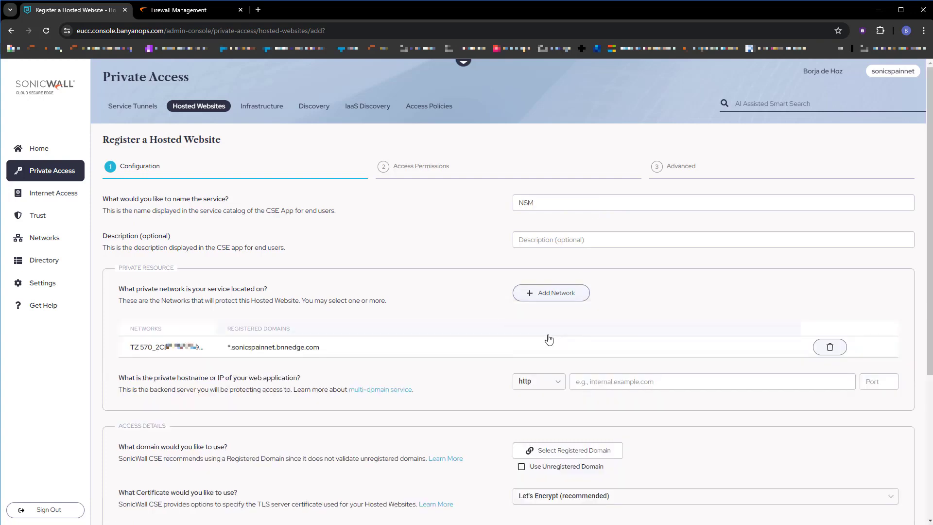
# Step: Set the NSM backend to https at 172.16.102.1 port 443
pyautogui.click(559, 384)
pyautogui.click(530, 416)
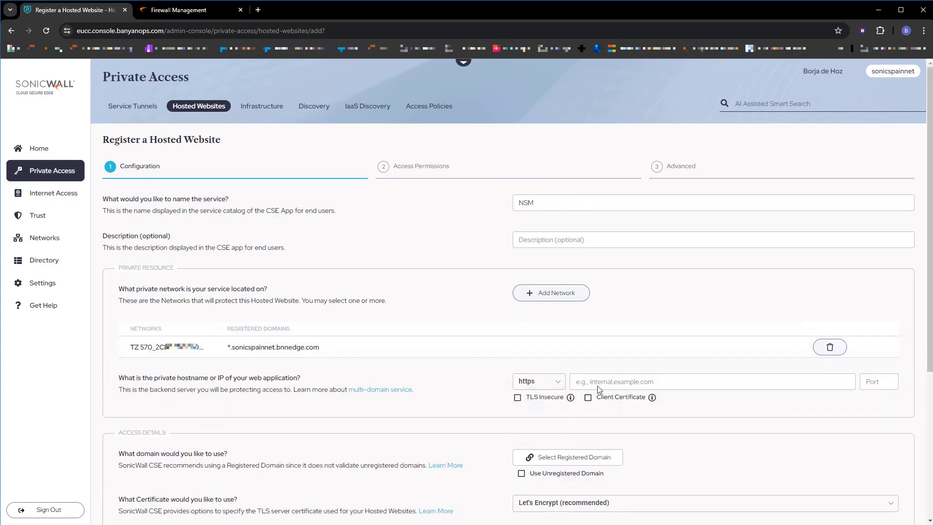
pyautogui.click(605, 381)
pyautogui.write('17')
pyautogui.write('2.16.102')
pyautogui.write('.')
pyautogui.write('443')
# Step: Publish NSM at nsm.sonicspainnet.bnnedge.com on the registered domain and continue to access permissions
pyautogui.click(586, 460)
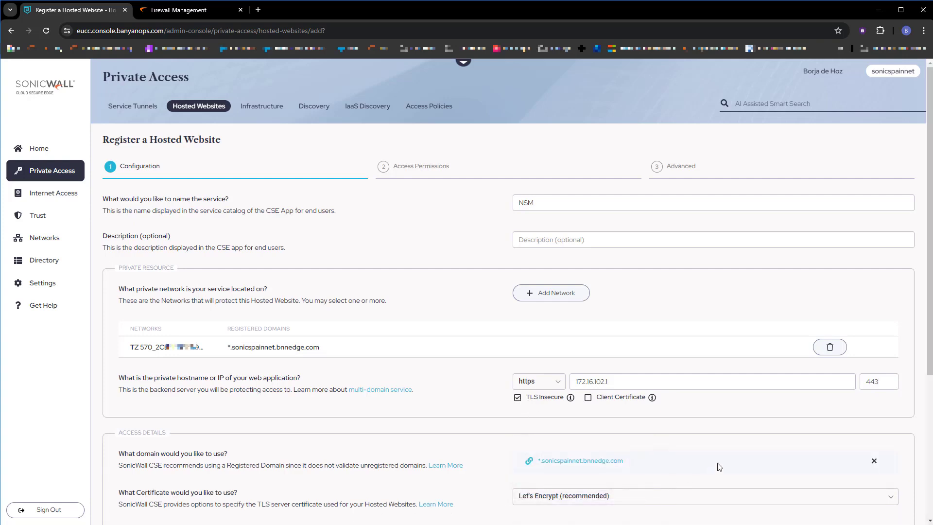
pyautogui.scroll(-3, 500, 403)
pyautogui.scroll(-1, 500, 406)
pyautogui.click(590, 335)
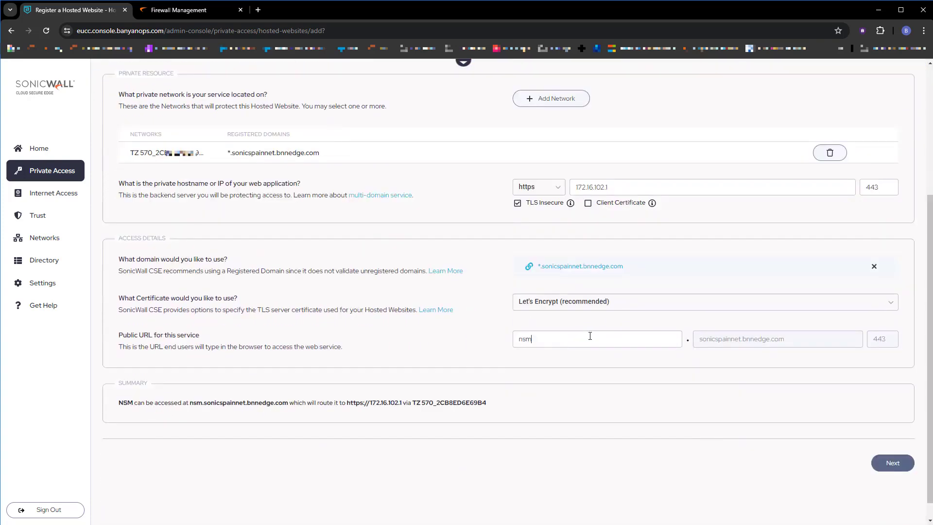
pyautogui.write('nsm')
pyautogui.click(892, 463)
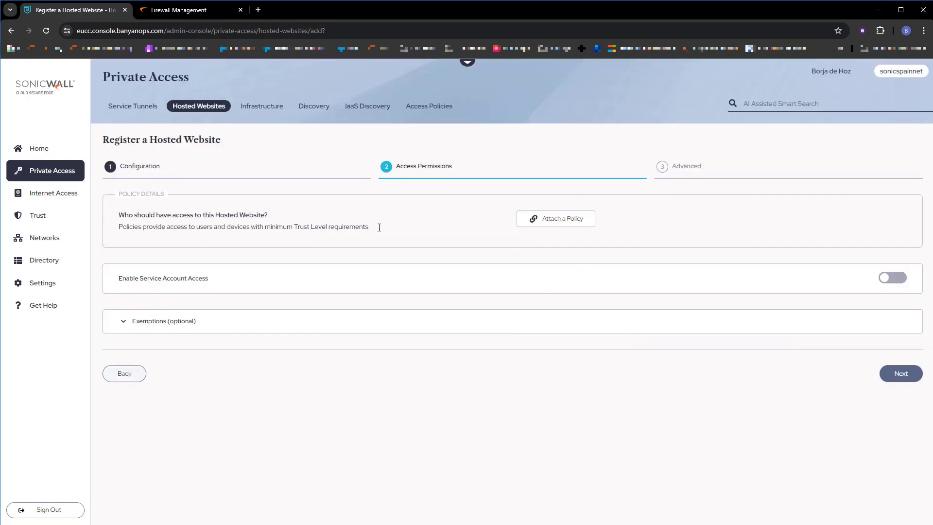
# Step: Attach the AllUsersAndDevices-Web policy to NSM, then save and validate the hosted website
pyautogui.click(543, 222)
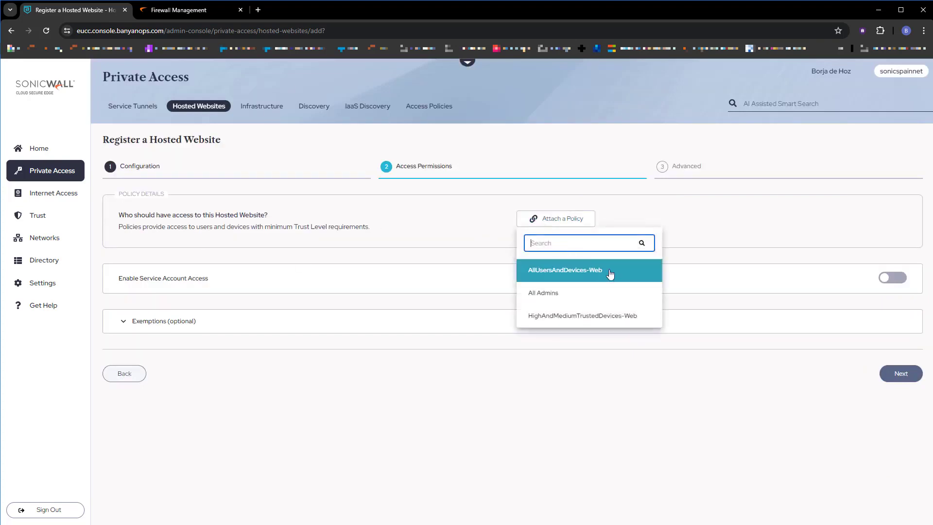
pyautogui.click(626, 277)
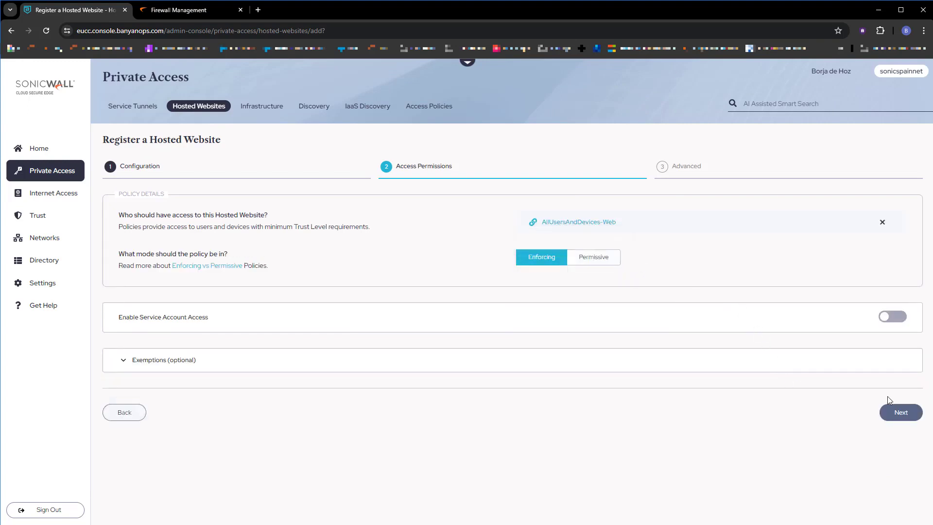
pyautogui.click(901, 413)
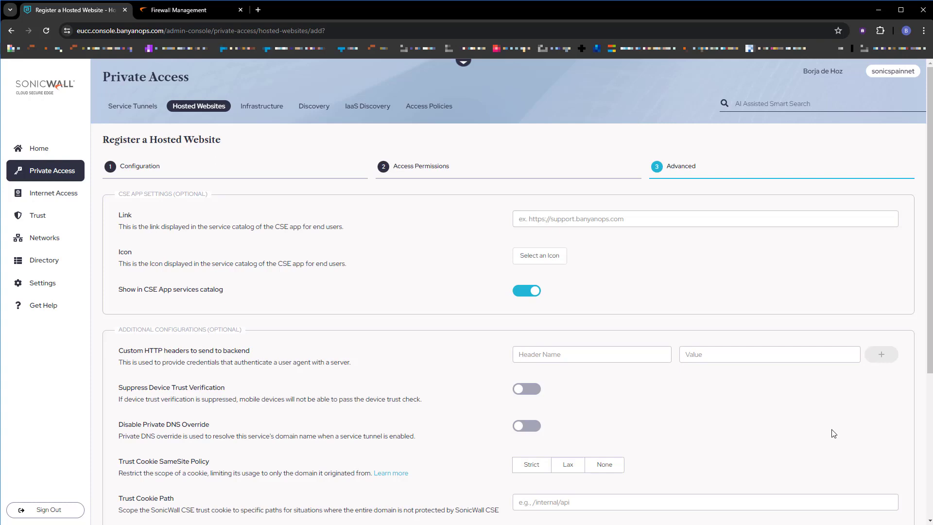
pyautogui.scroll(-5, 834, 433)
pyautogui.click(869, 442)
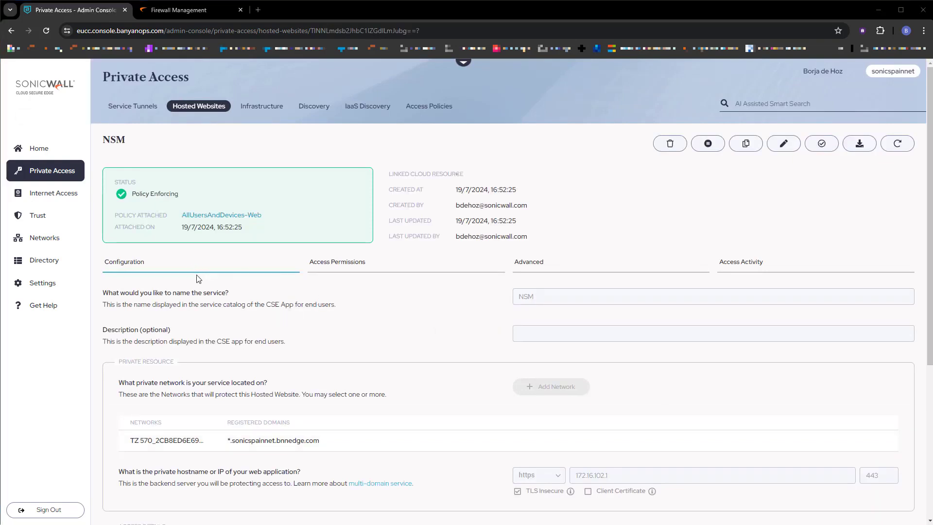
pyautogui.click(59, 260)
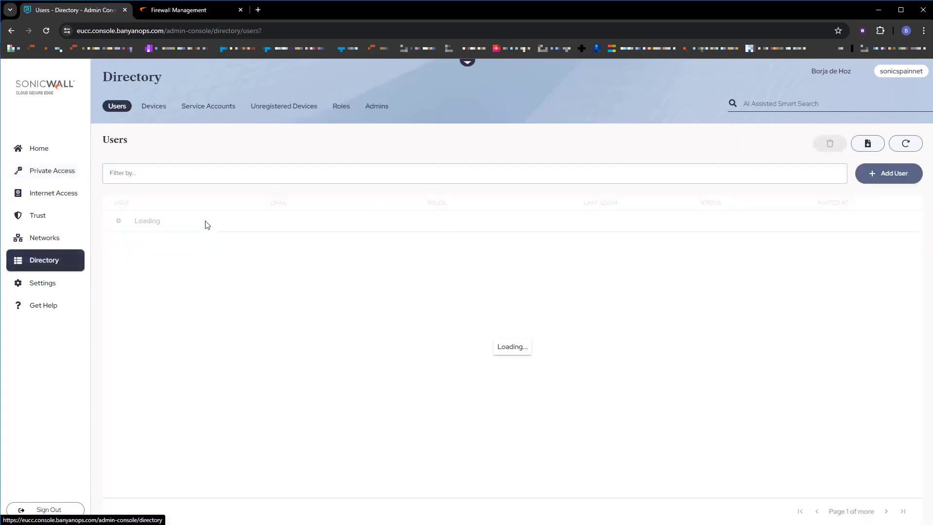
# Step: Add a new directory user with their full name and e-mail address and send the invite
pyautogui.click(877, 183)
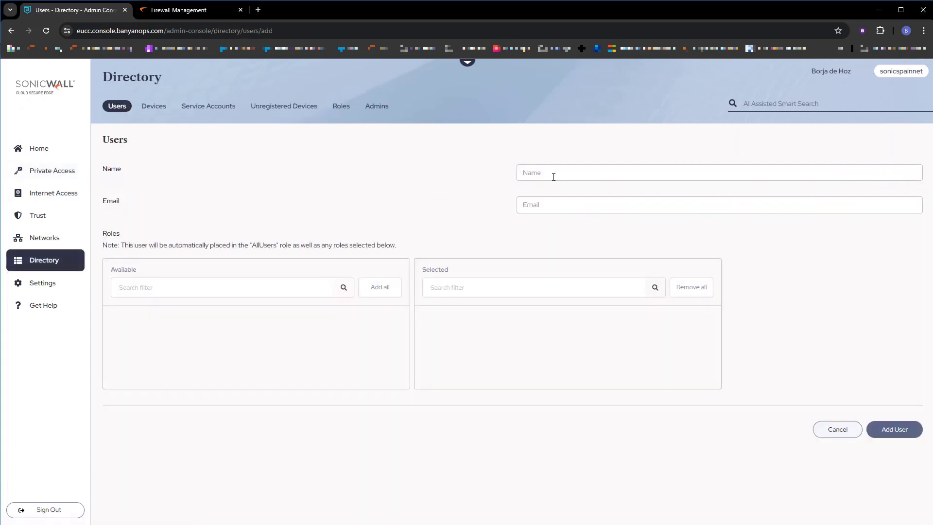
pyautogui.press('Tab')
pyautogui.click(888, 430)
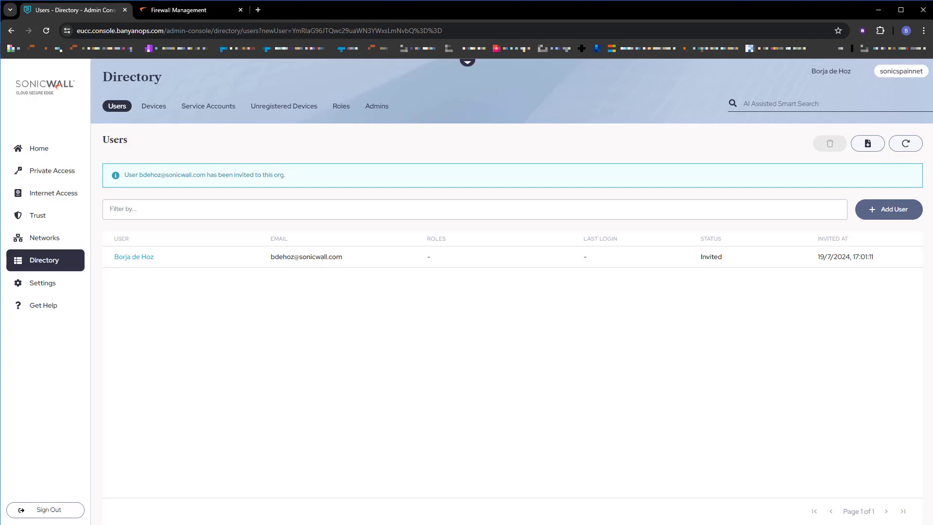
pyautogui.hotkey('alt', 'Tab')
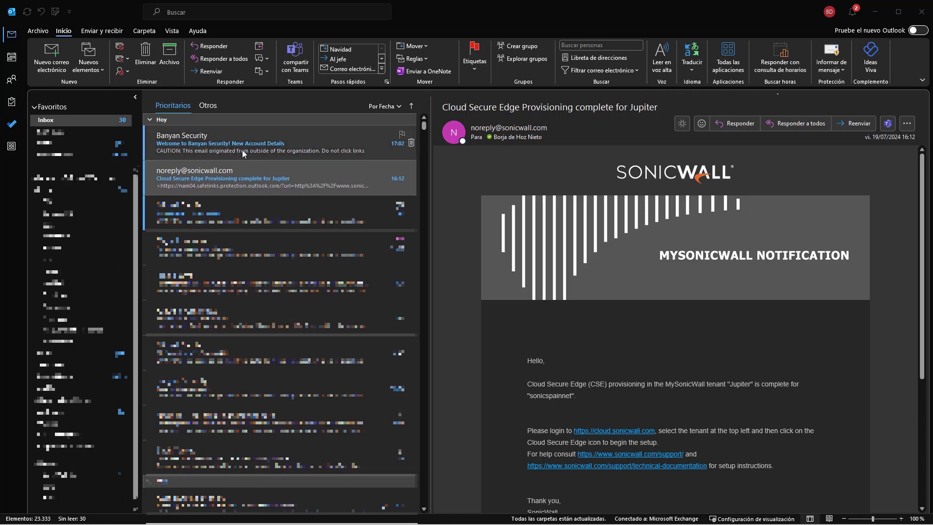
# Step: Open the 'Welcome to Banyan Security! New Account Details' email in Outlook
pyautogui.click(280, 150)
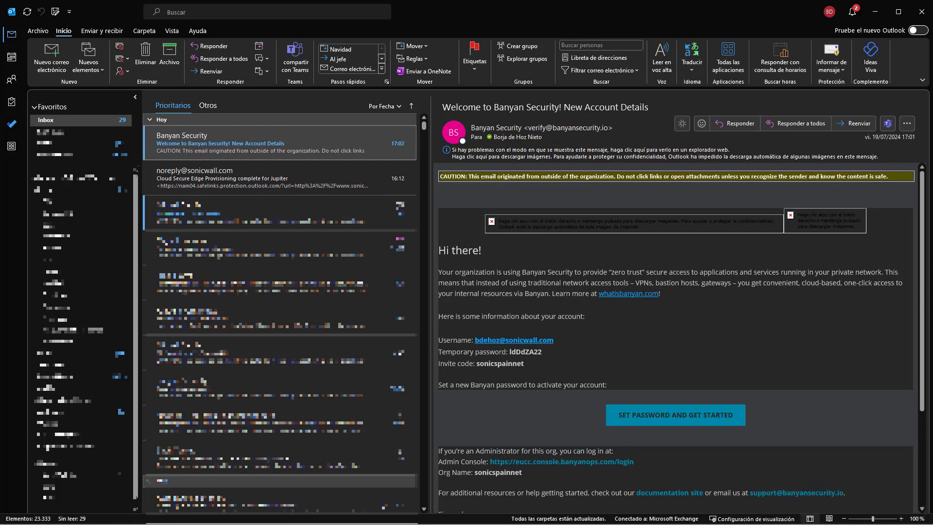
pyautogui.press('super')
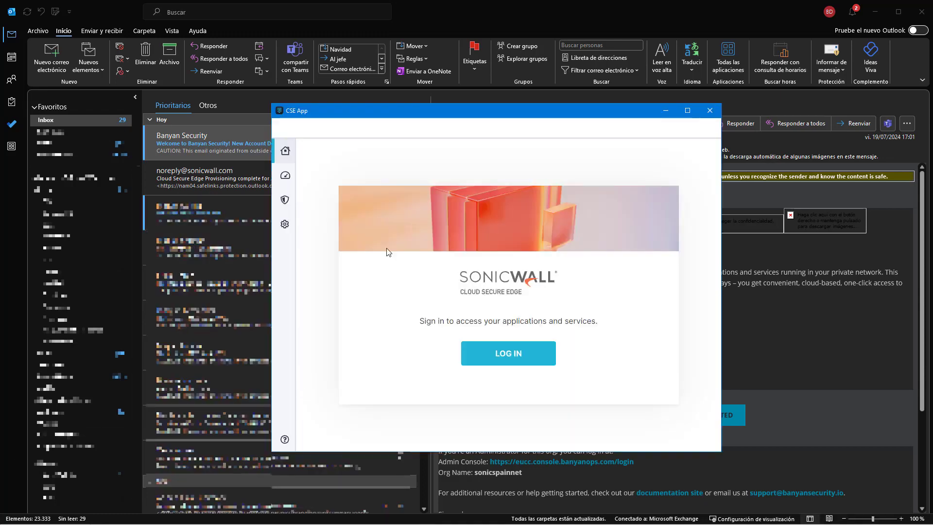
# Step: In CSE App Settings > My Organizations, add a new org with the welcome email's invite code
pyautogui.click(284, 226)
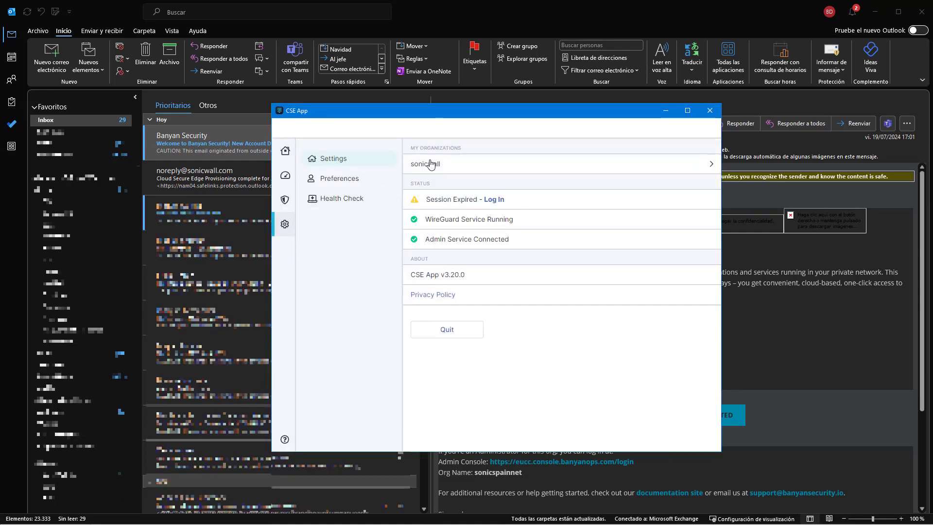
pyautogui.click(440, 164)
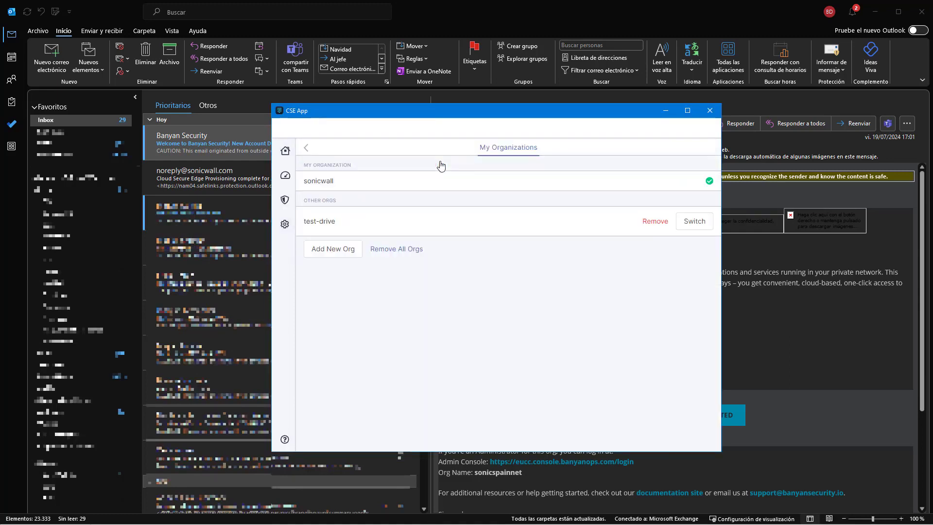
pyautogui.click(346, 252)
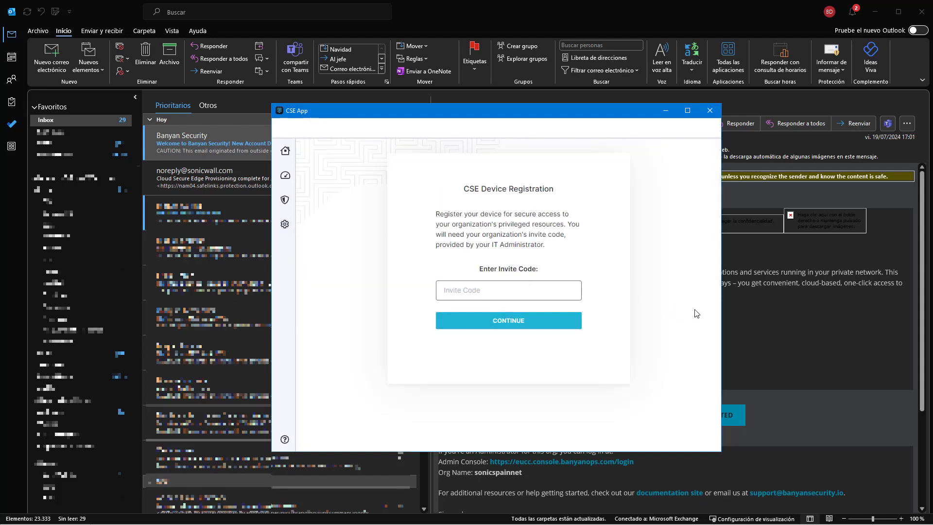
pyautogui.click(762, 311)
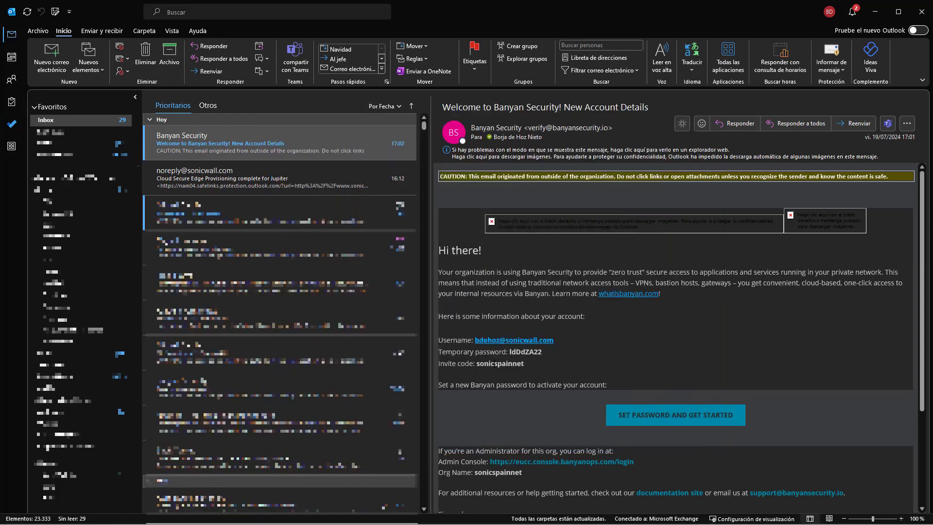
pyautogui.doubleClick(492, 364)
pyautogui.rightClick(492, 364)
pyautogui.click(518, 370)
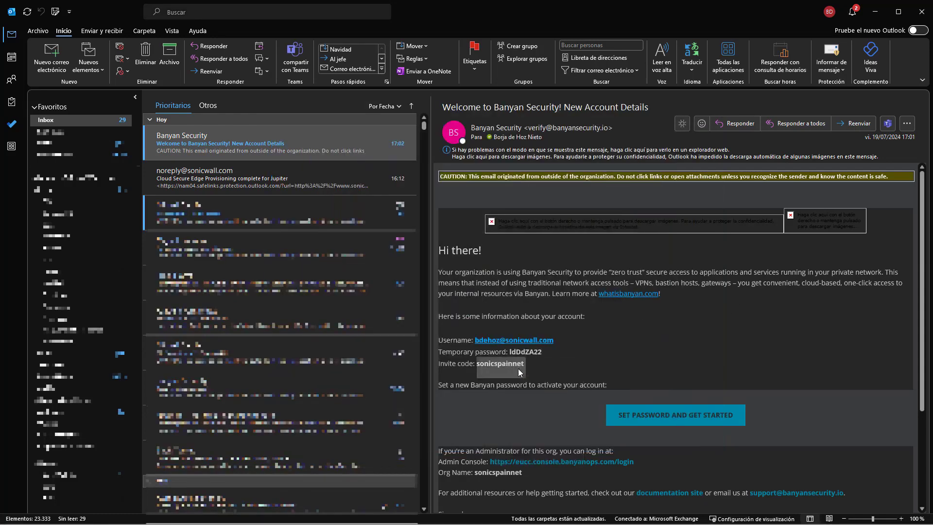
pyautogui.hotkey('alt', 'Tab')
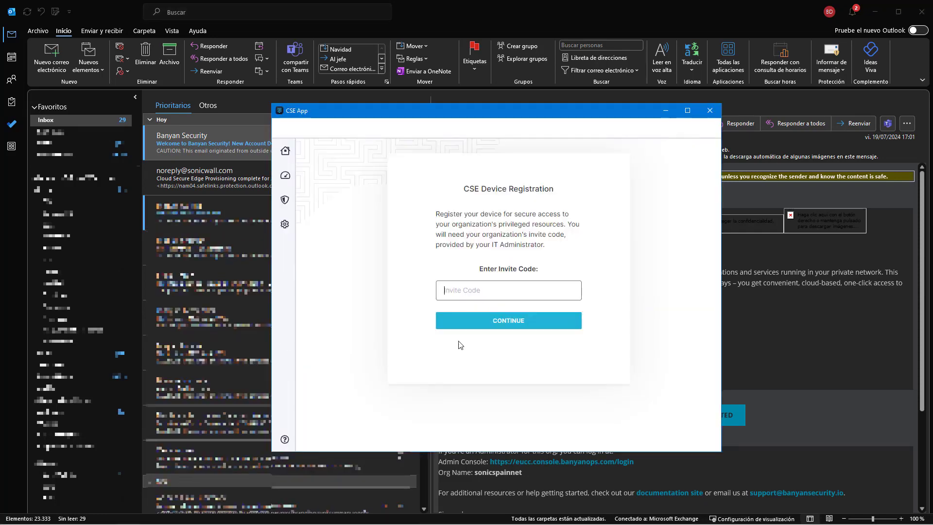
pyautogui.click(507, 296)
pyautogui.hotkey('ctrl', 'v')
pyautogui.press('BackSpace')
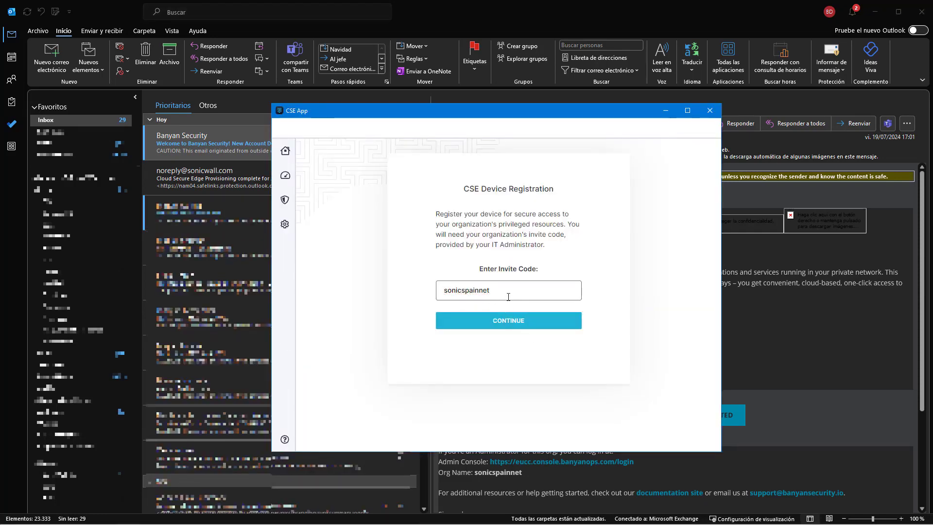
pyautogui.click(514, 319)
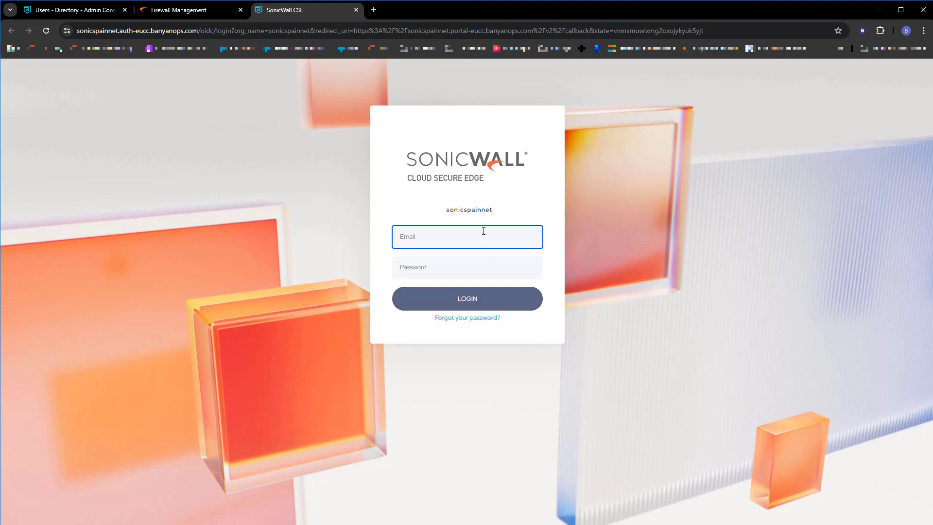
# Step: Fill in the CSE login e-mail with the suggested account address
pyautogui.click(484, 231)
pyautogui.press('Down')
pyautogui.press('Down')
pyautogui.press('Down')
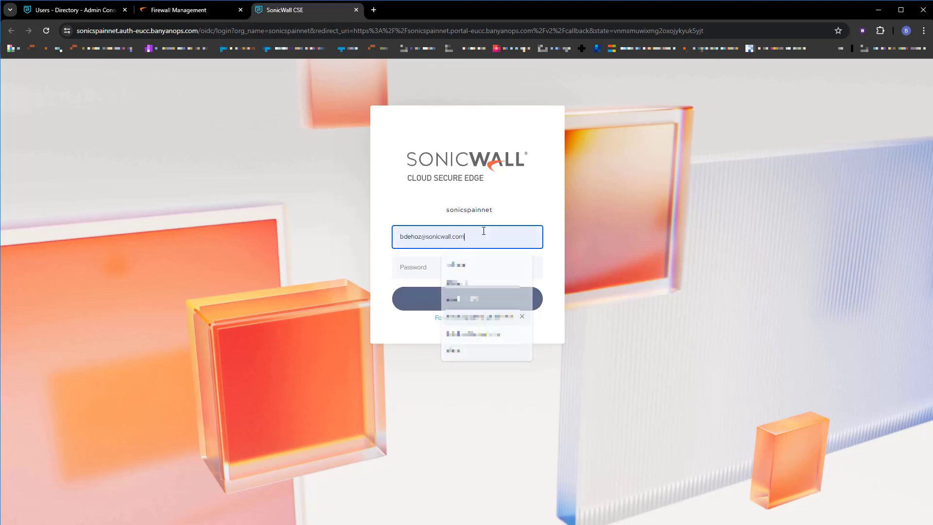
pyautogui.press('Return')
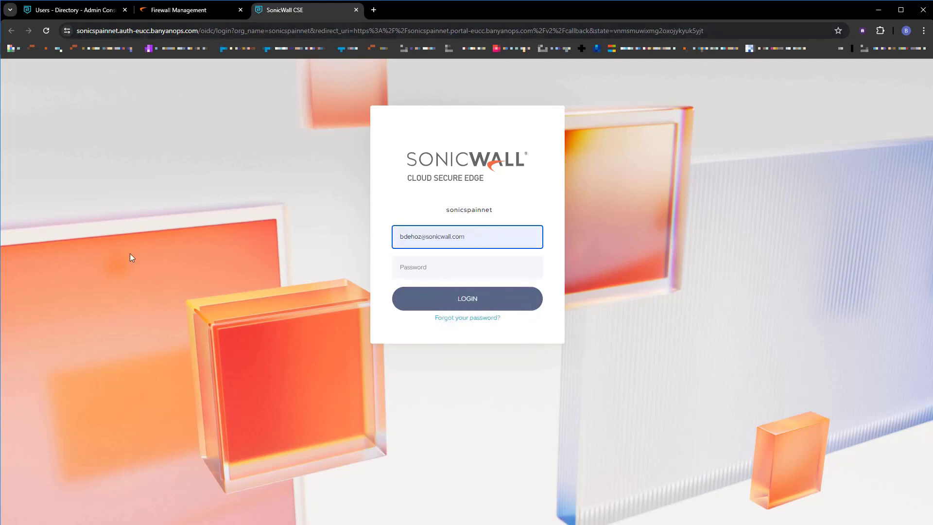
# Step: Log in with the temporary password copied from the welcome email, reaching the new password form
pyautogui.hotkey('alt', 'Tab')
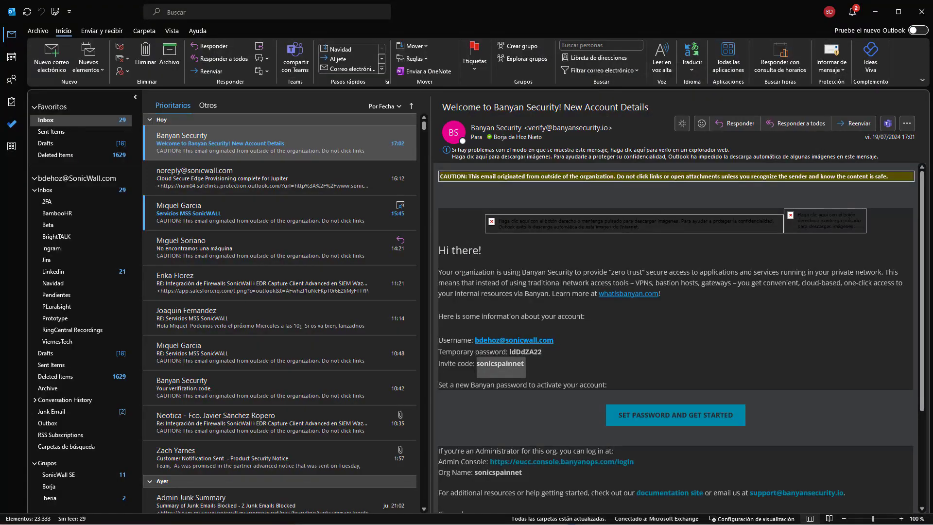
pyautogui.doubleClick(521, 354)
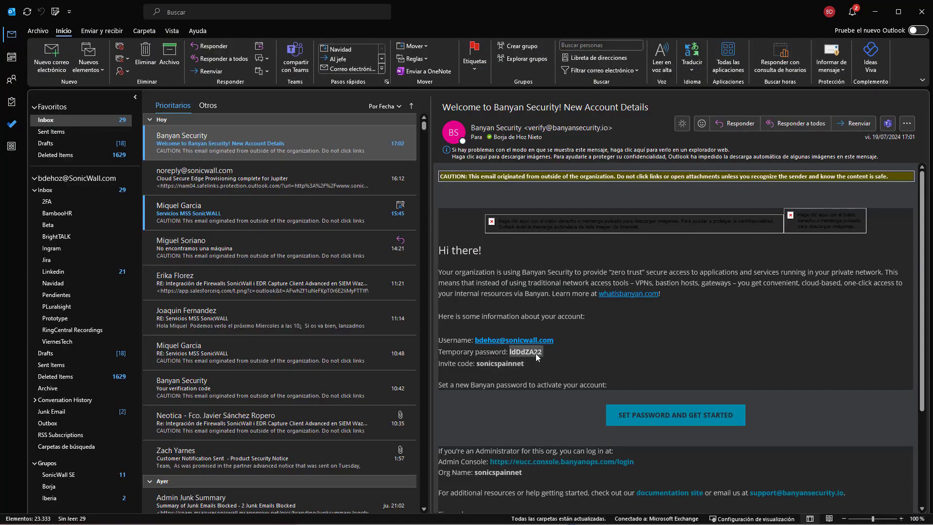
pyautogui.click(515, 353)
pyautogui.moveTo(509, 352); pyautogui.dragTo(543, 351)
pyautogui.doubleClick(524, 352)
pyautogui.hotkey('alt', 'Tab')
pyautogui.click(427, 267)
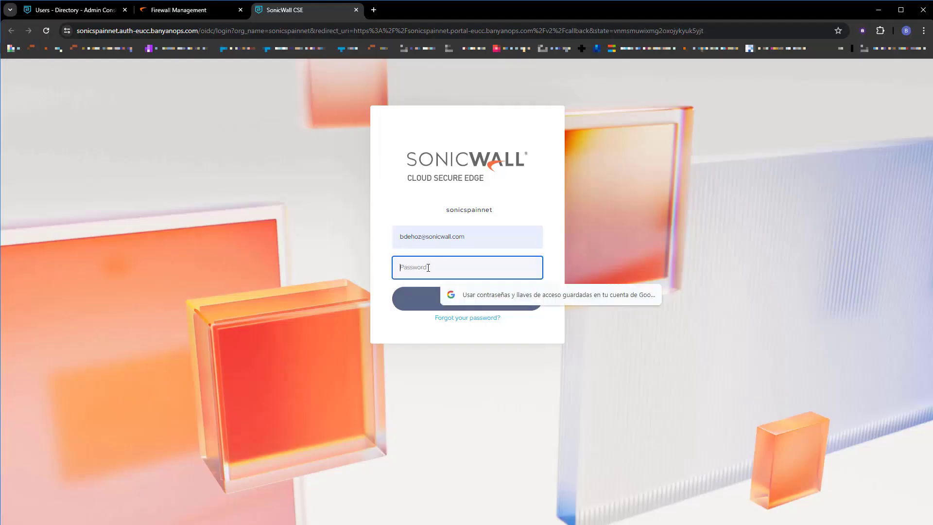
pyautogui.hotkey('ctrl', 'v')
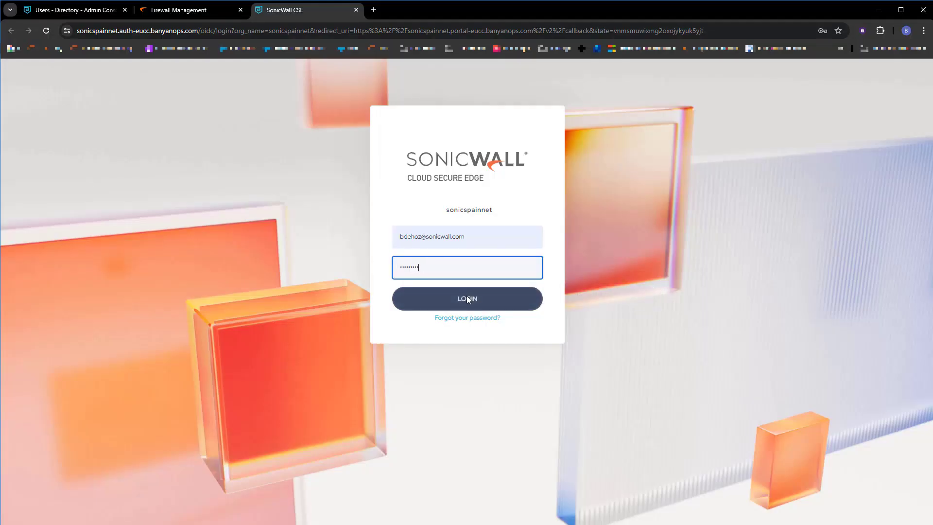
pyautogui.click(467, 295)
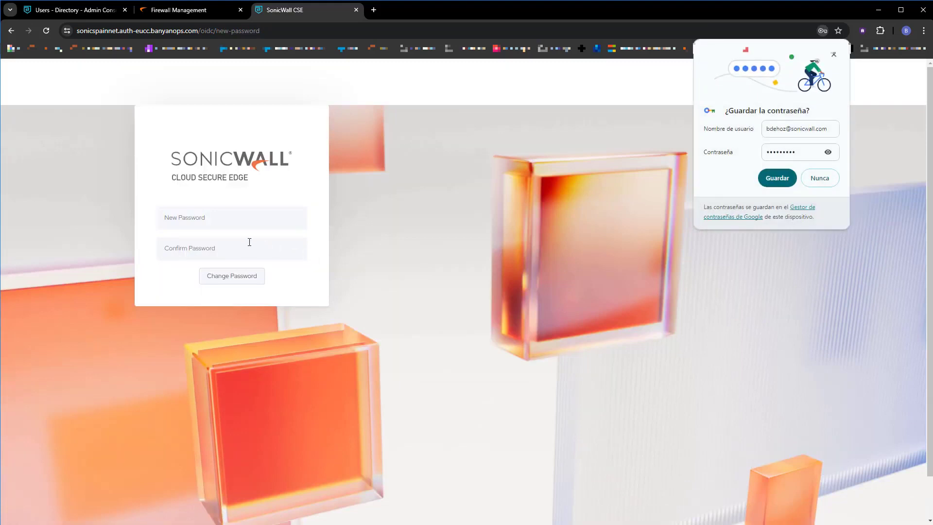
pyautogui.click(225, 222)
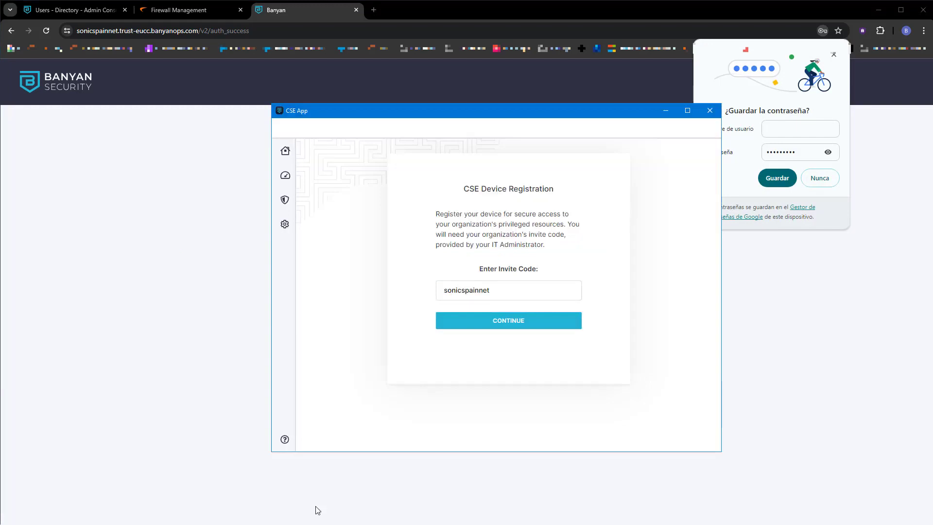
# Step: Sign in to the CSE App for the sonicspainnet organization
pyautogui.click(285, 151)
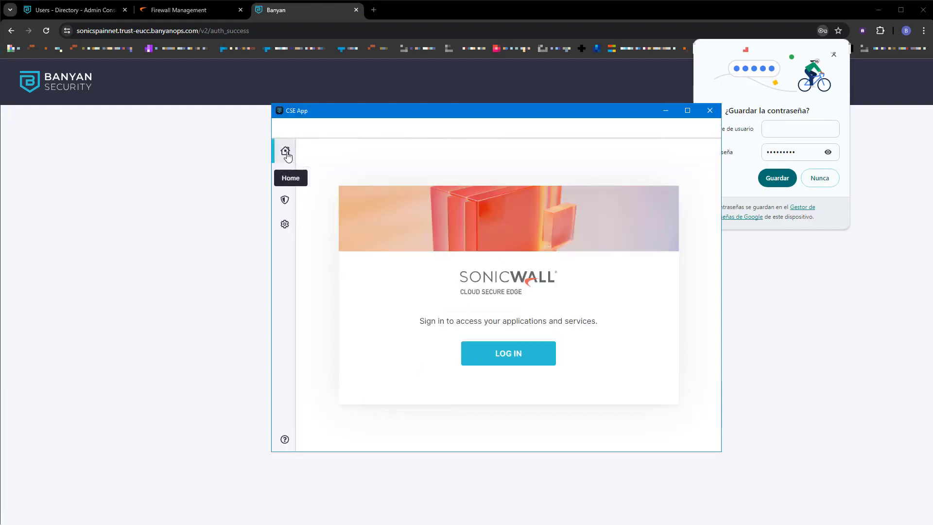
pyautogui.click(526, 354)
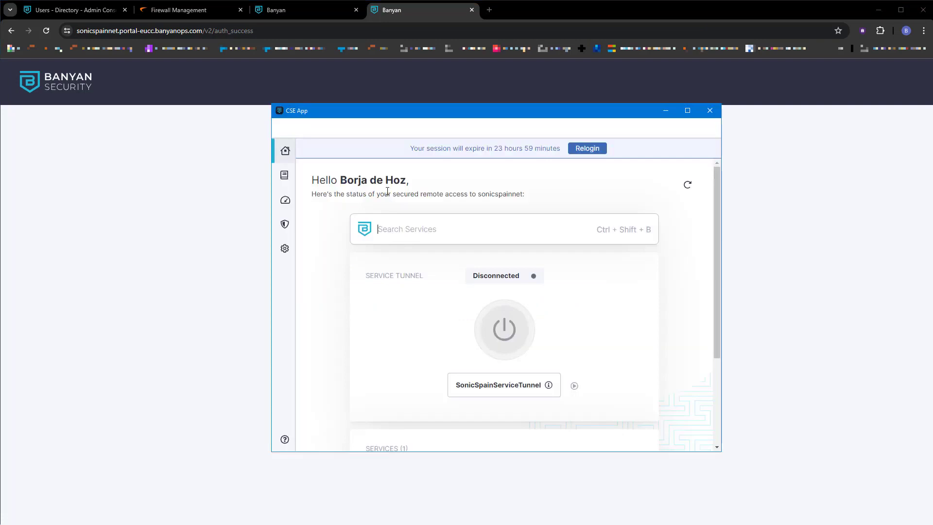
pyautogui.moveTo(524, 195); pyautogui.dragTo(478, 192)
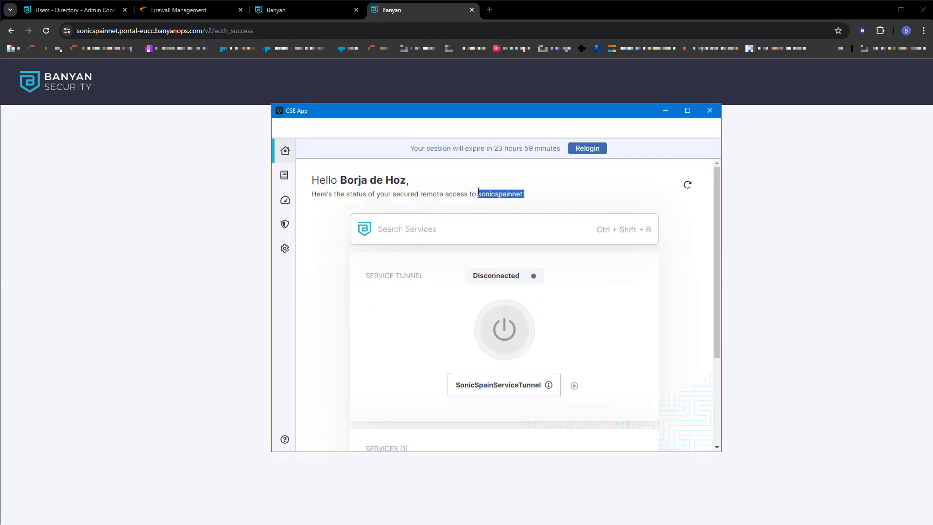
# Step: Close the leftover Login Successful browser pages
pyautogui.moveTo(548, 385)
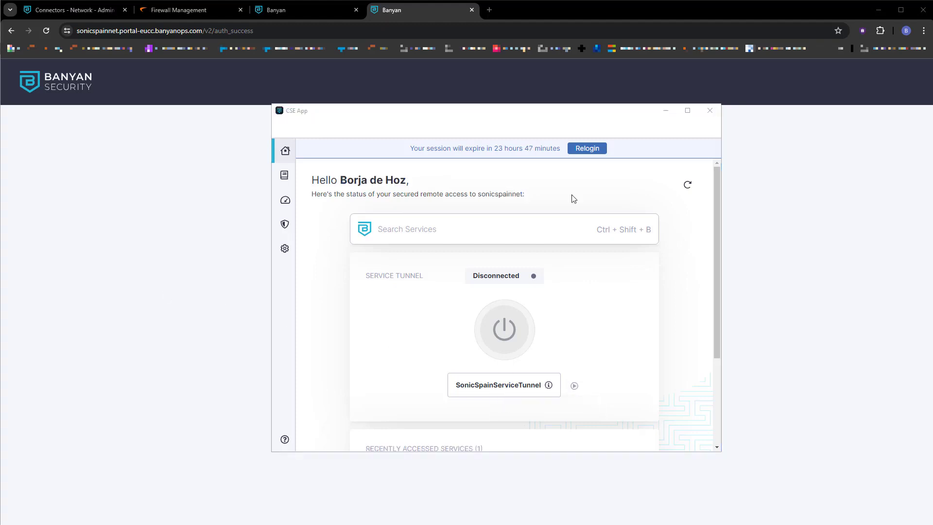
pyautogui.click(760, 177)
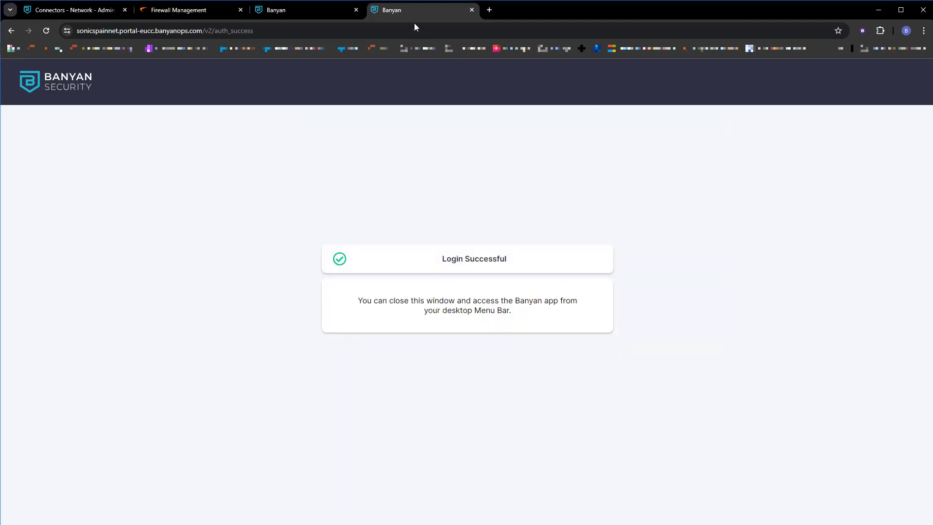
pyautogui.click(356, 9)
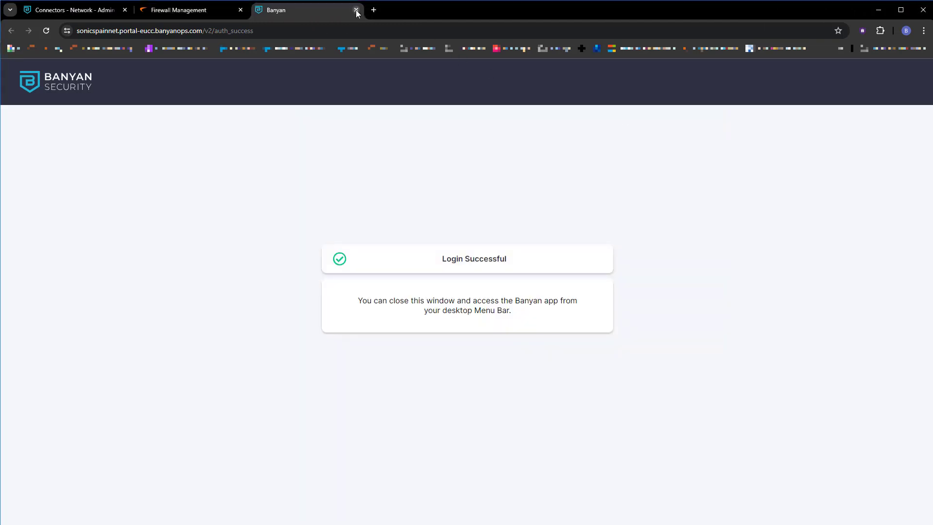
pyautogui.click(356, 10)
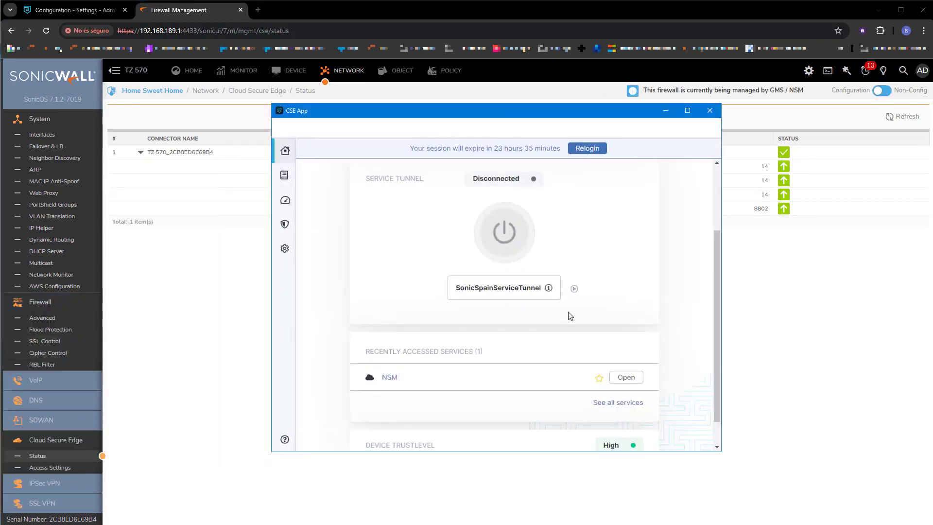
# Step: Start the service tunnel connection and open the NSM service from the CSE App
pyautogui.scroll(3, 581, 306)
pyautogui.scroll(-3, 581, 306)
pyautogui.click(504, 232)
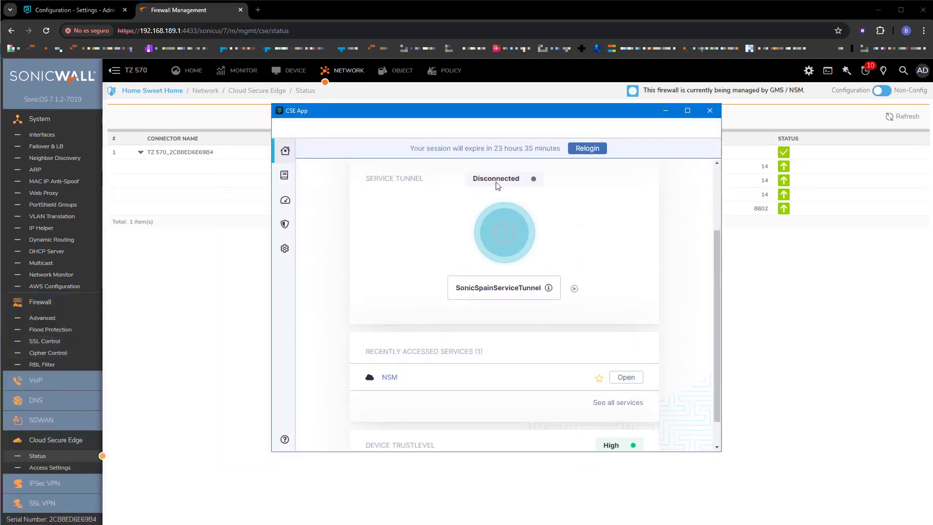
pyautogui.click(629, 380)
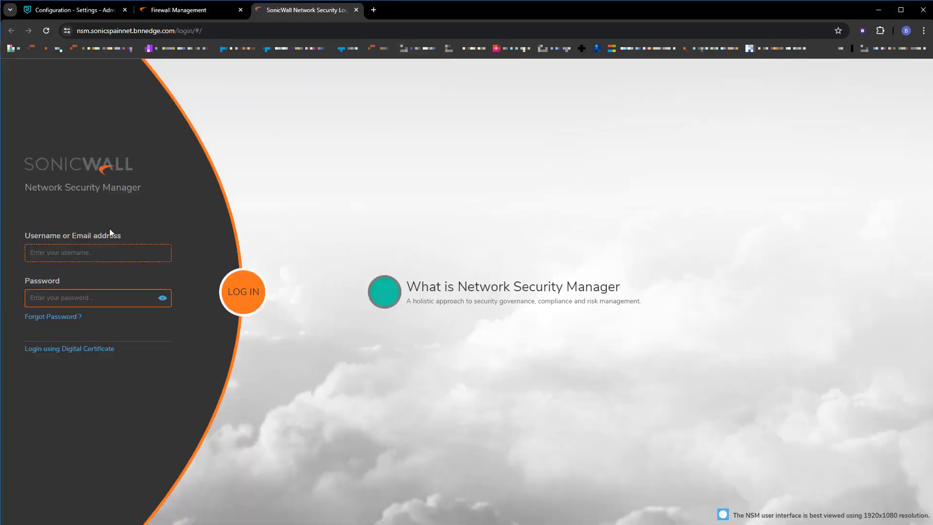
# Step: Sign in to NSM with the saved username and password, dismissing the breach and save-password prompts
pyautogui.click(105, 252)
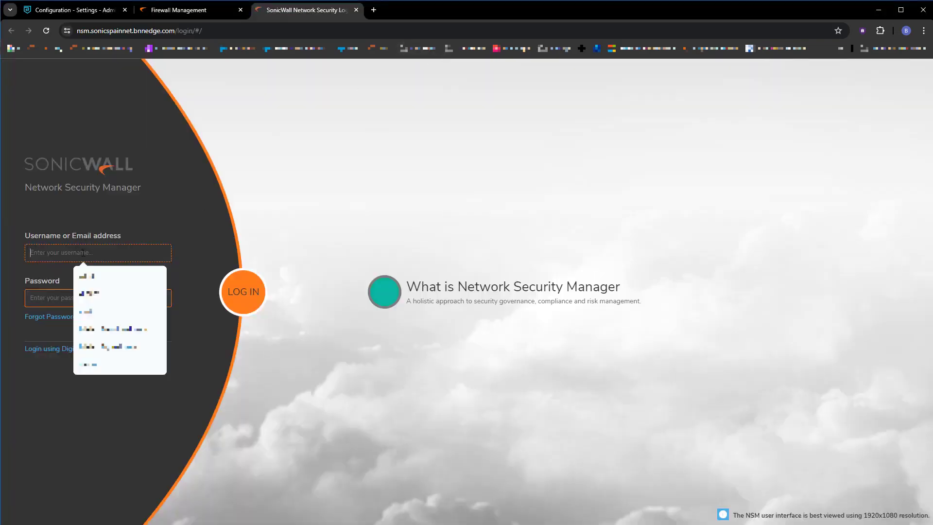
pyautogui.click(92, 277)
pyautogui.click(73, 302)
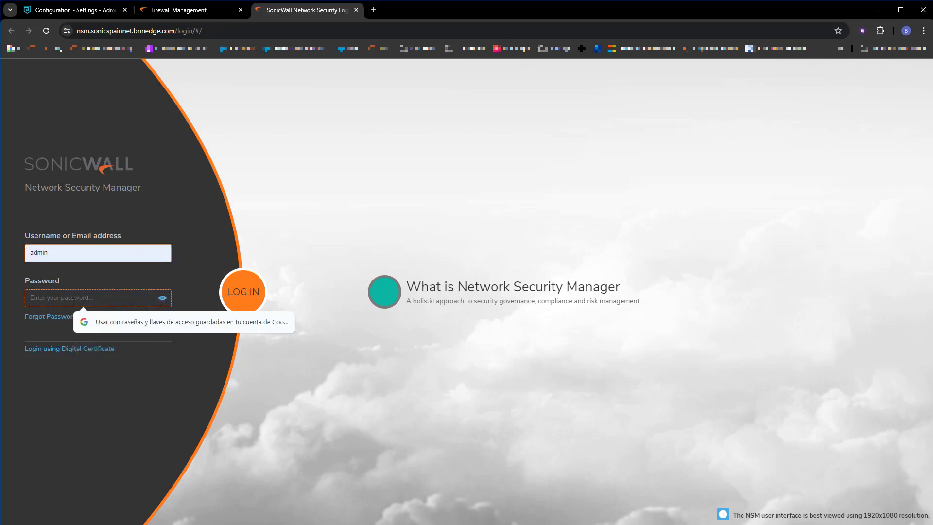
pyautogui.write('***')
pyautogui.press('Return')
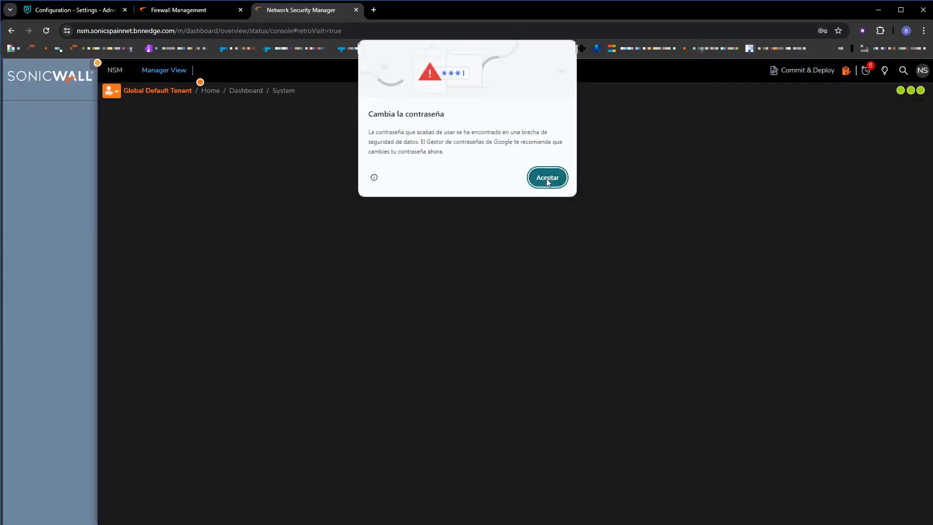
pyautogui.click(547, 178)
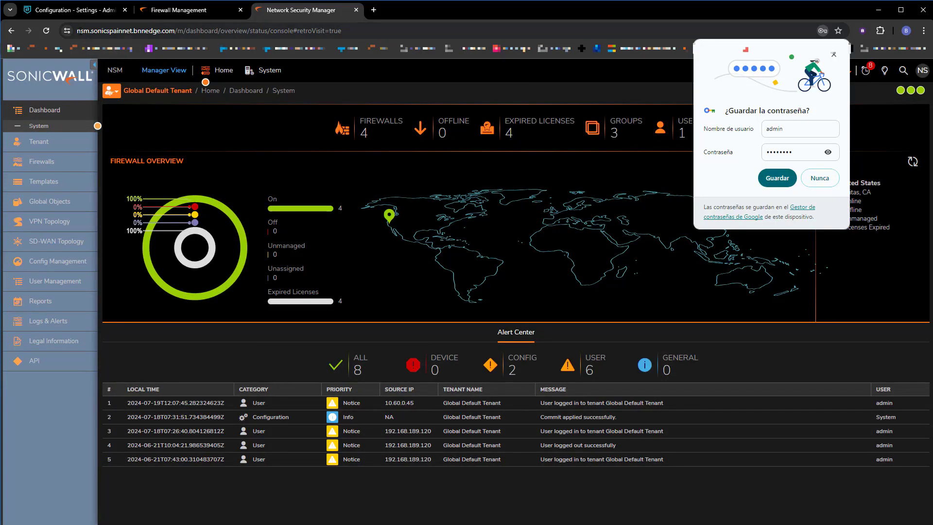
pyautogui.moveTo(177, 31); pyautogui.dragTo(80, 31)
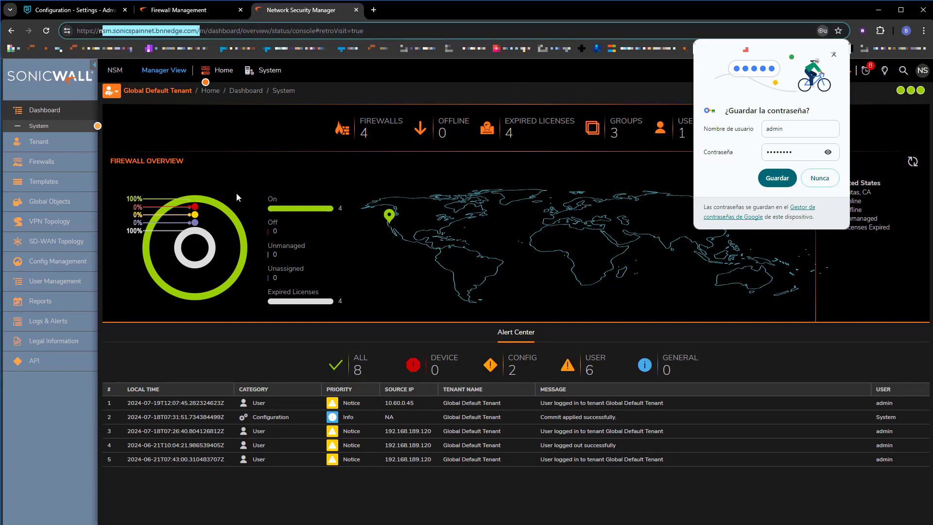
pyautogui.click(34, 125)
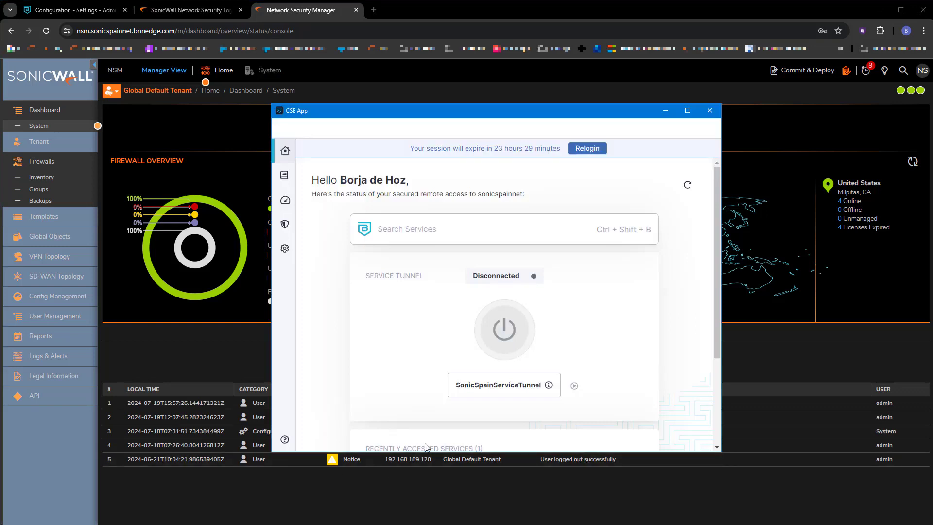
# Step: Connect SonicSpainServiceTunnel, then retry Remote Desktop to 192.168.189.120 until it requests credentials
pyautogui.moveTo(548, 387)
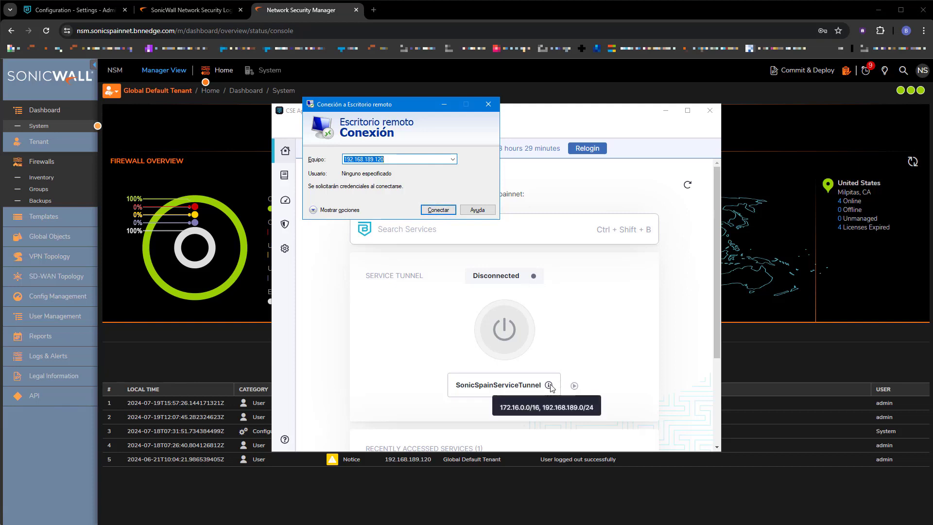
pyautogui.click(437, 211)
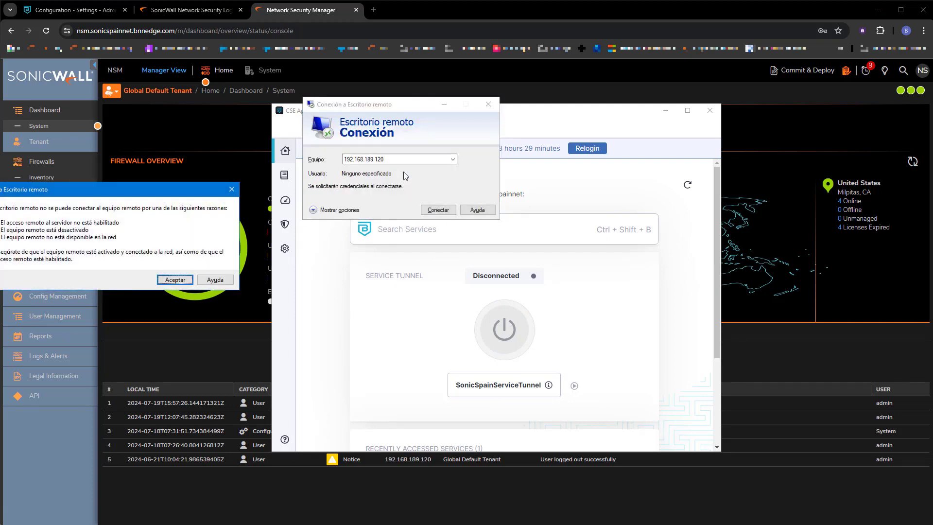
pyautogui.click(176, 280)
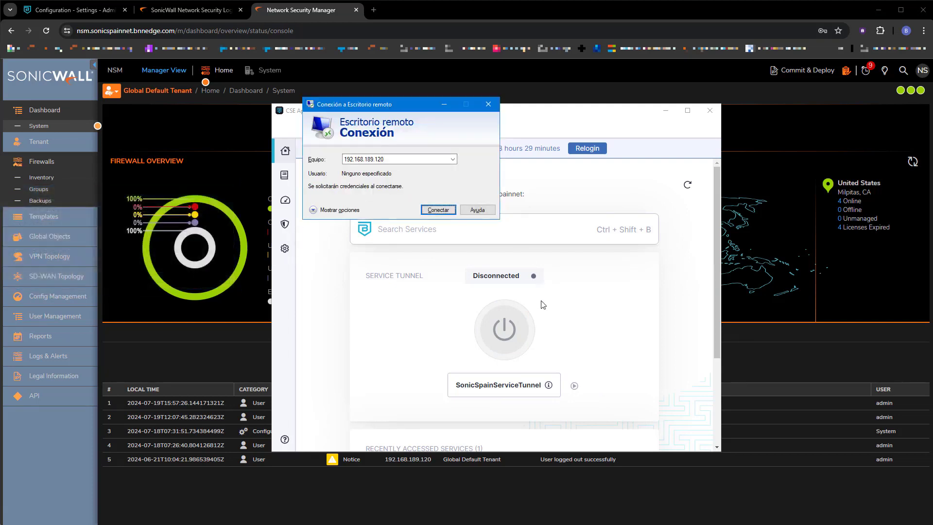
pyautogui.click(508, 329)
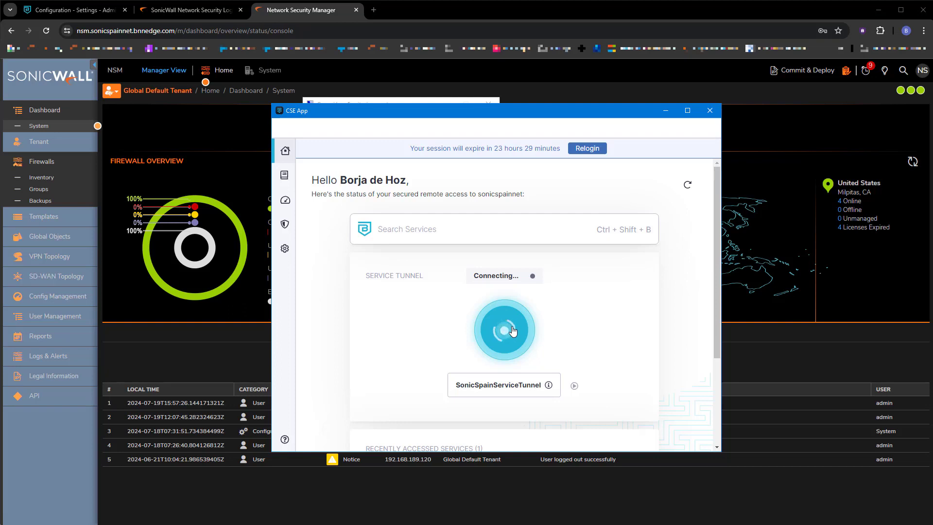
pyautogui.click(424, 100)
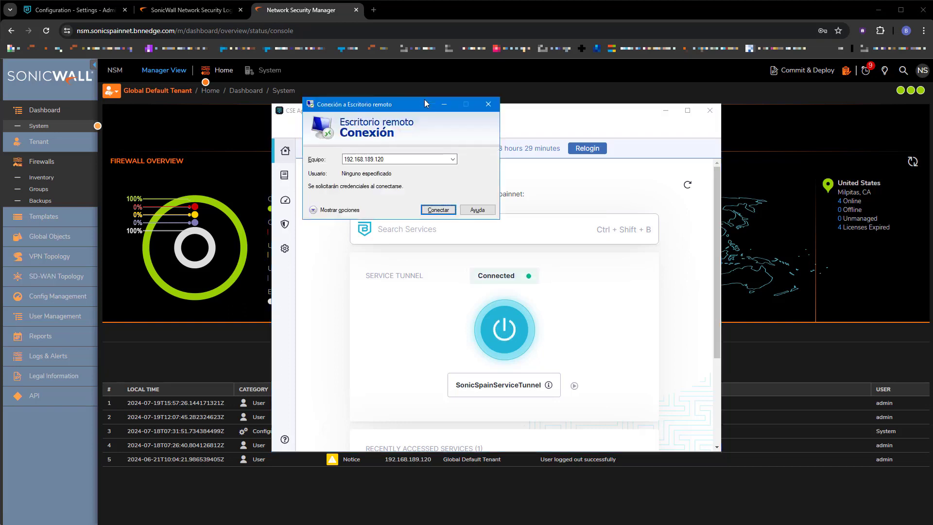
pyautogui.click(438, 210)
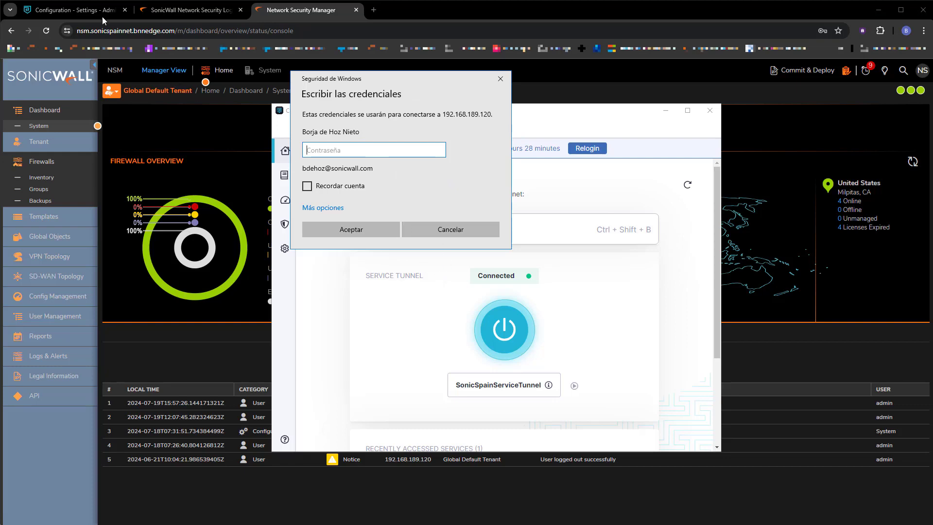
pyautogui.click(73, 9)
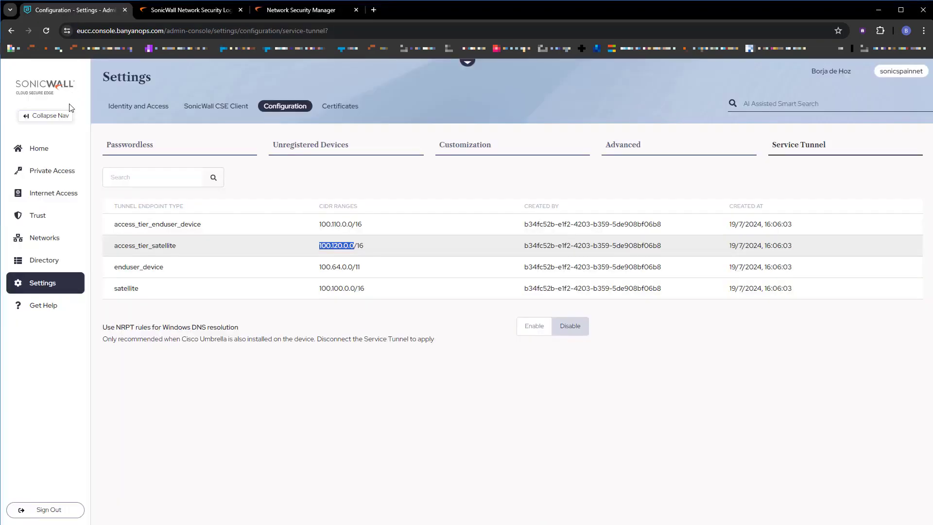
# Step: Review the 29 Authorized Private Access events for SonicSpainServiceTunnel and NSM, then return to Overview
pyautogui.click(30, 149)
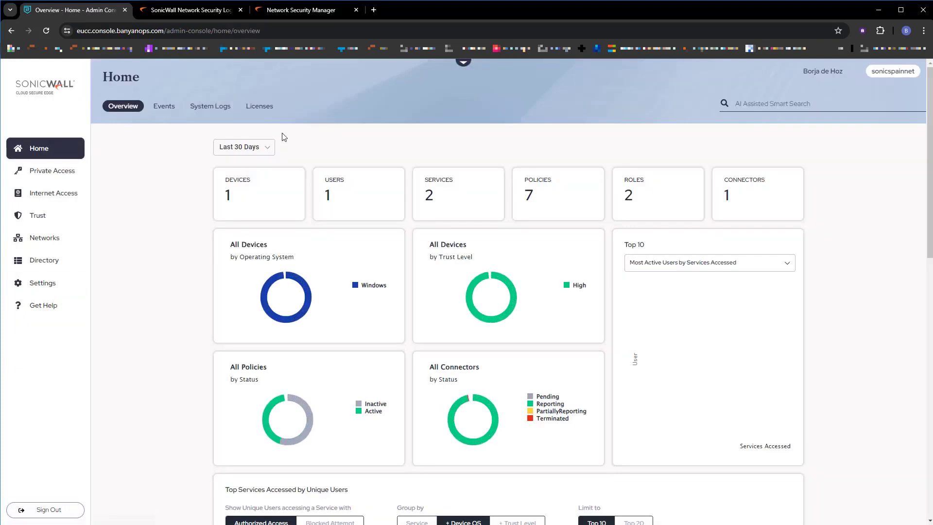
pyautogui.moveTo(486, 310)
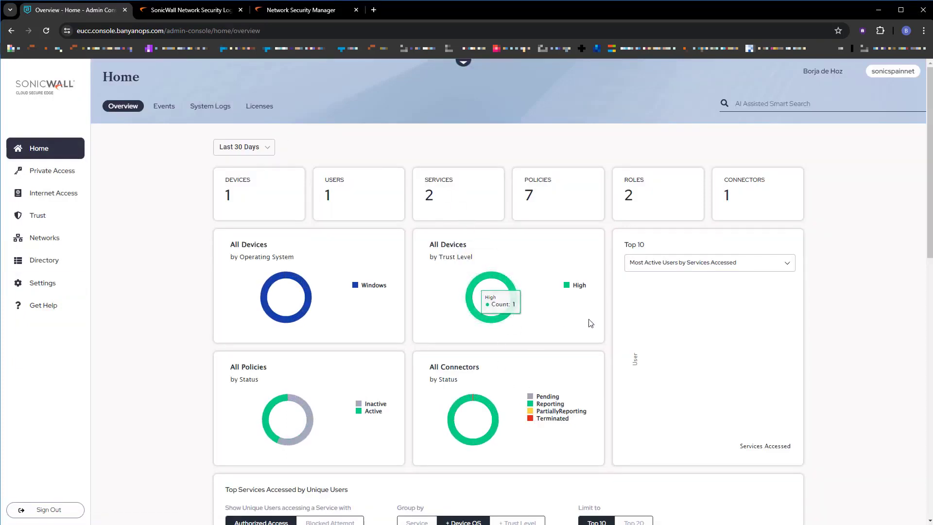
pyautogui.scroll(-1, 590, 323)
pyautogui.scroll(1, 534, 291)
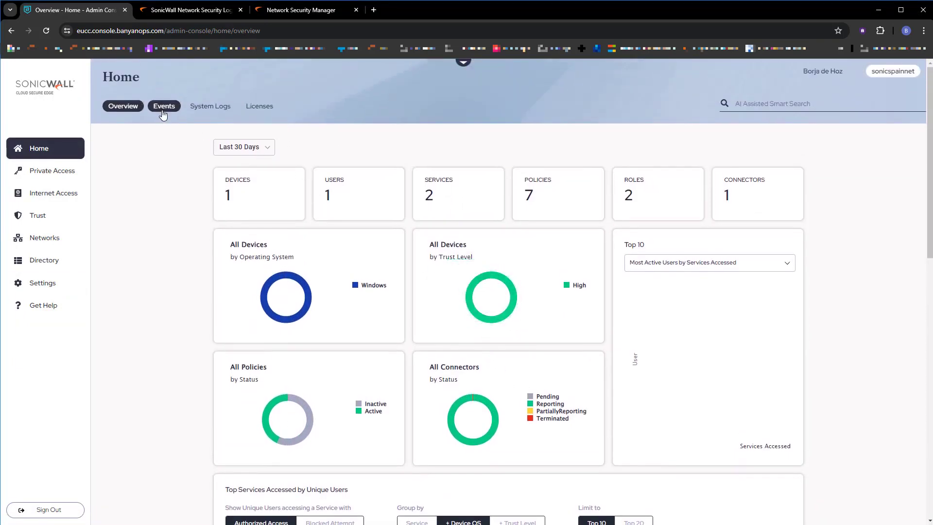
pyautogui.click(163, 111)
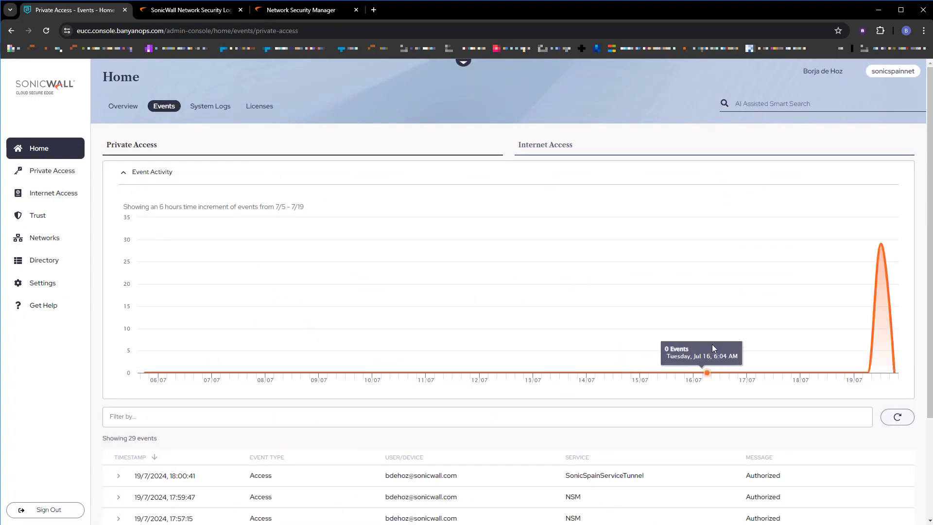
pyautogui.scroll(-2, 712, 346)
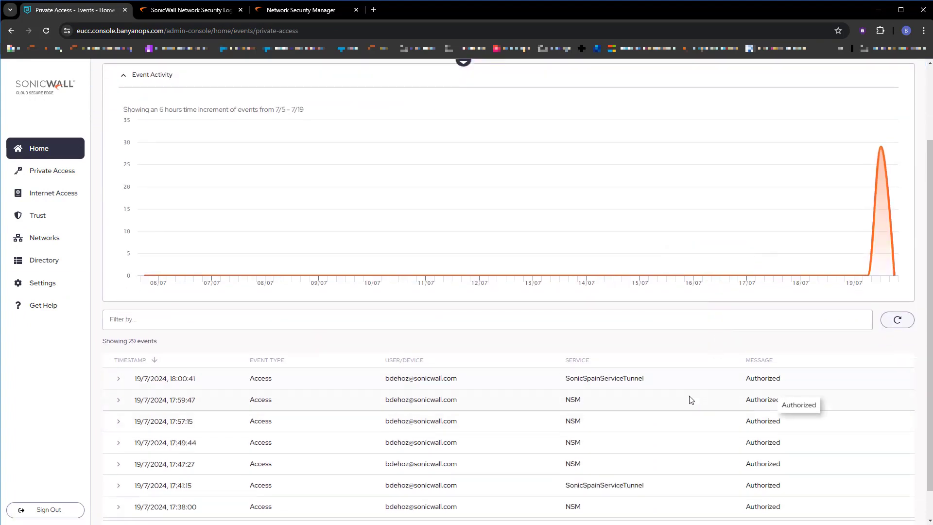
pyautogui.scroll(-1, 691, 399)
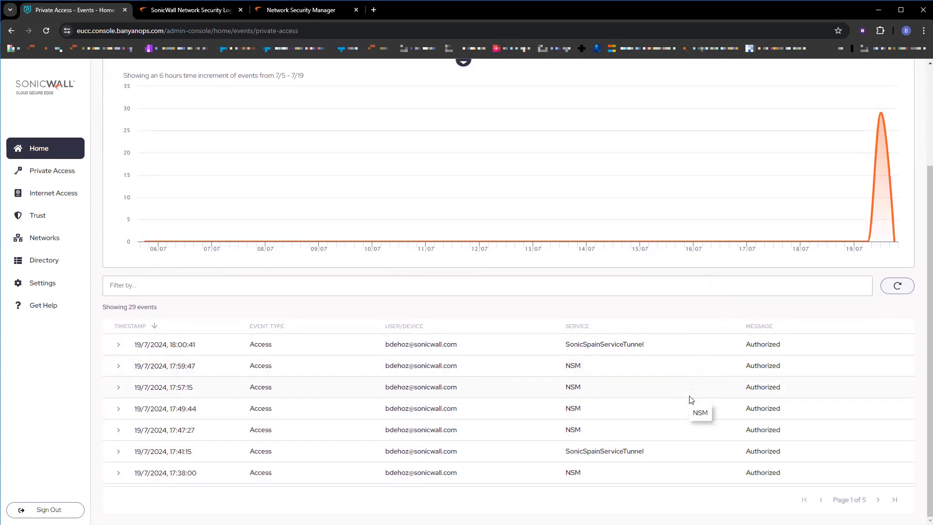
pyautogui.scroll(2, 691, 400)
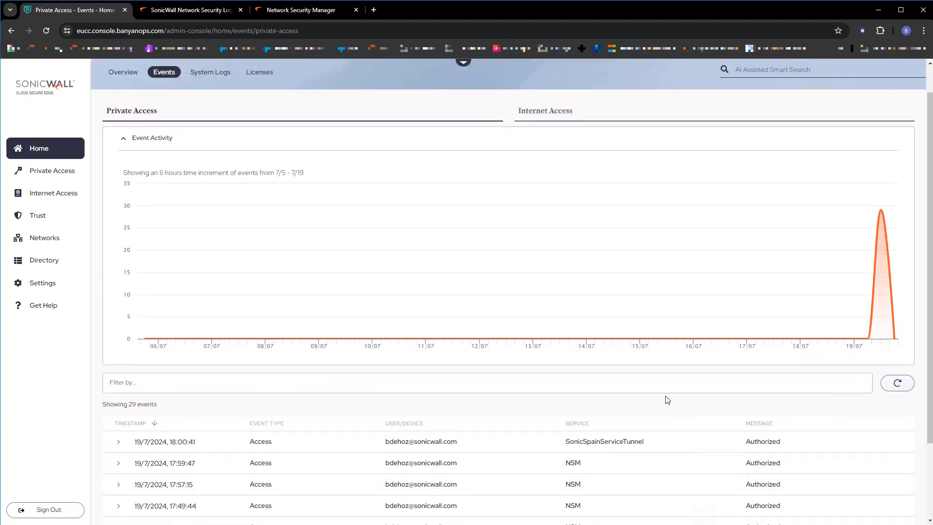
pyautogui.click(121, 76)
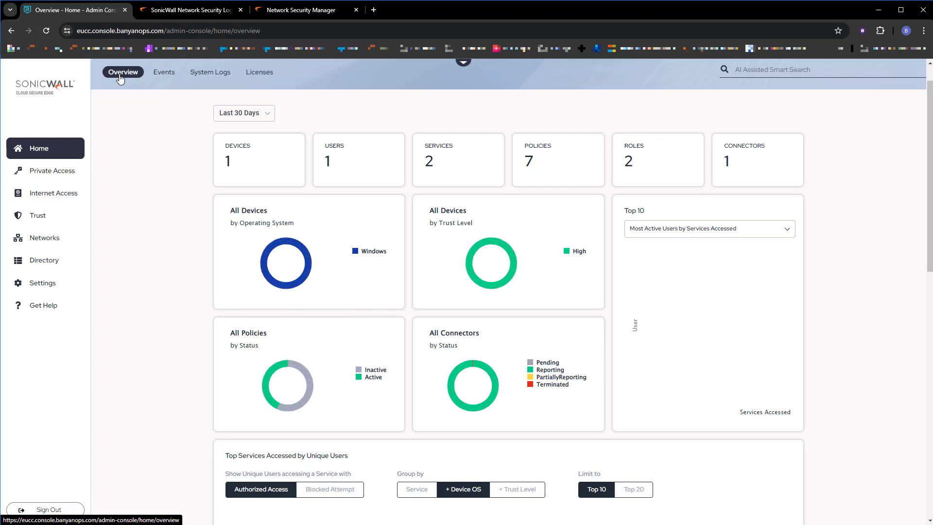